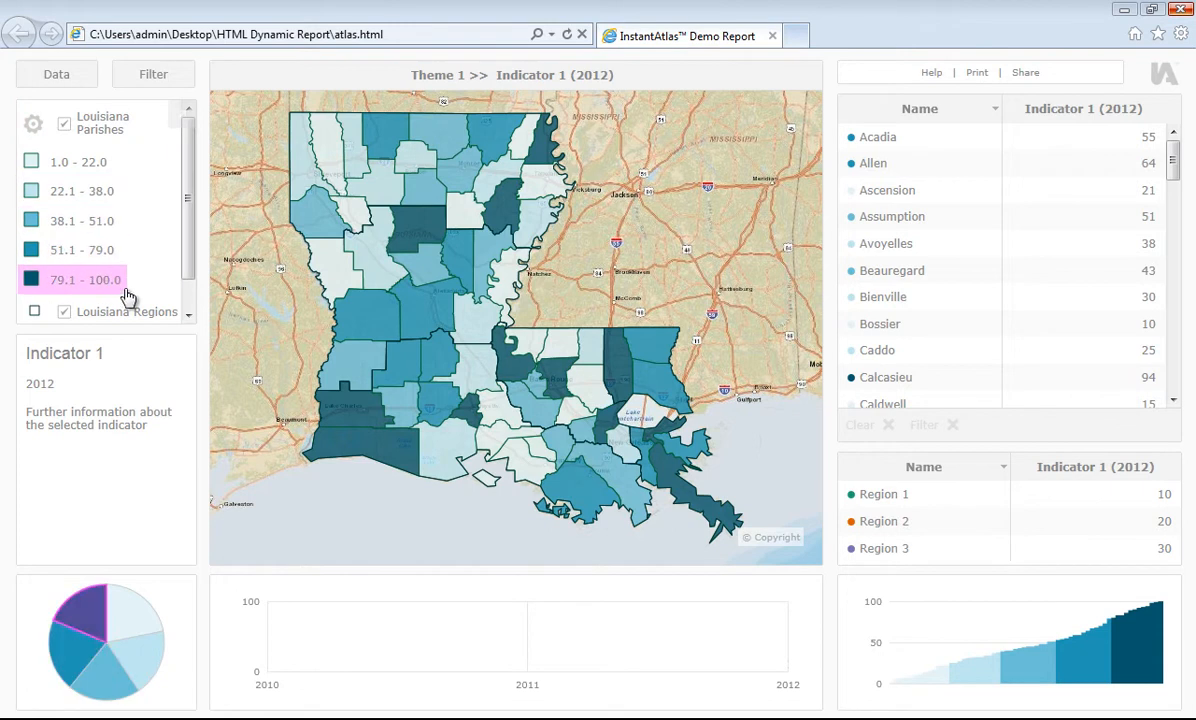
scroll(190, 270, down, 1)
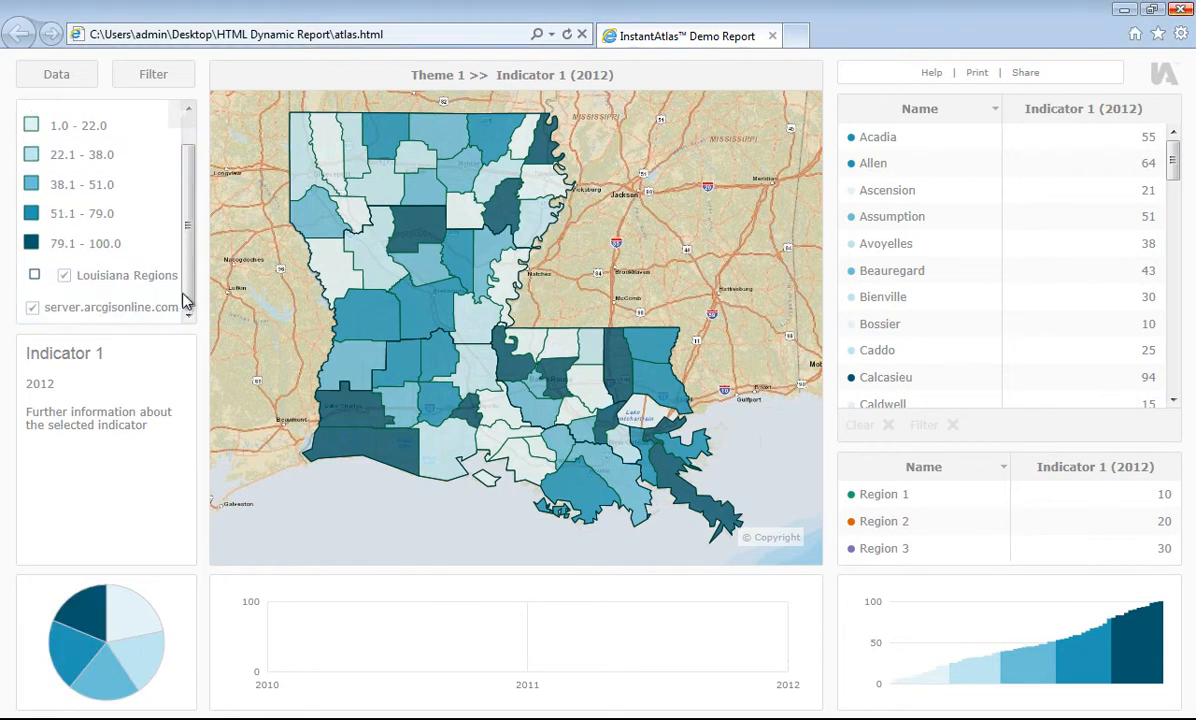
scroll(184, 225, up, 1)
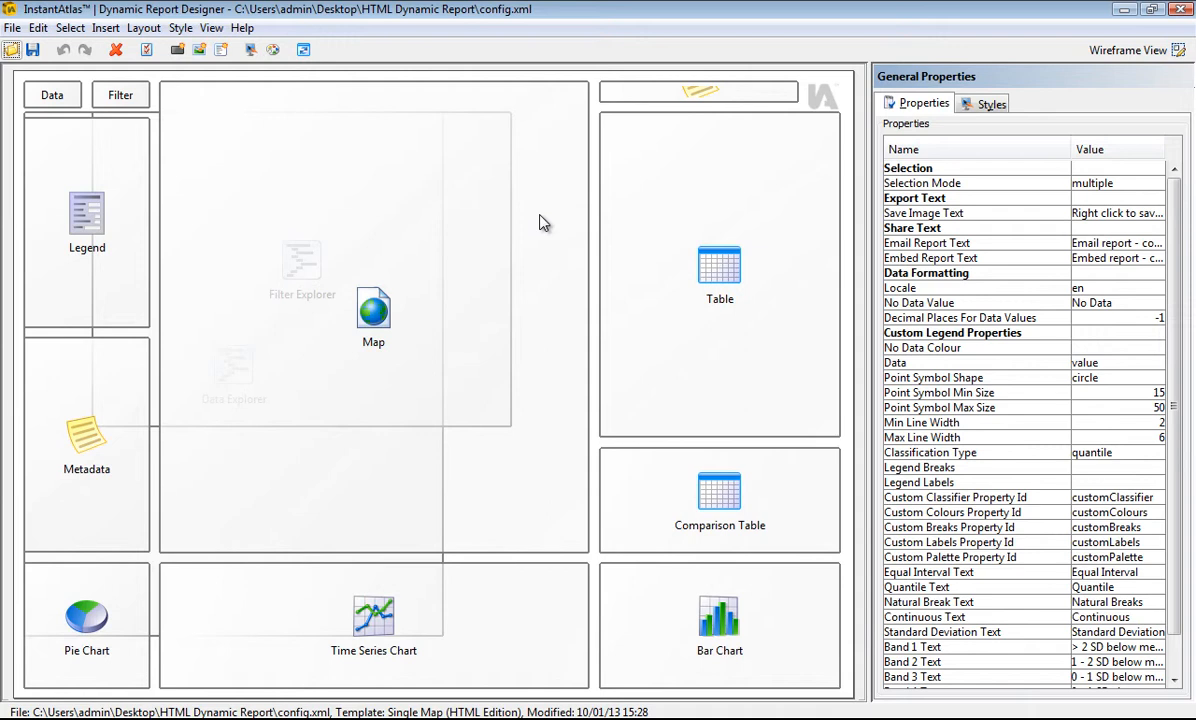
Narrow the time series chart to about 191 wide and move the bar chart beside it, trimming its width to the map's edge.
click(580, 650)
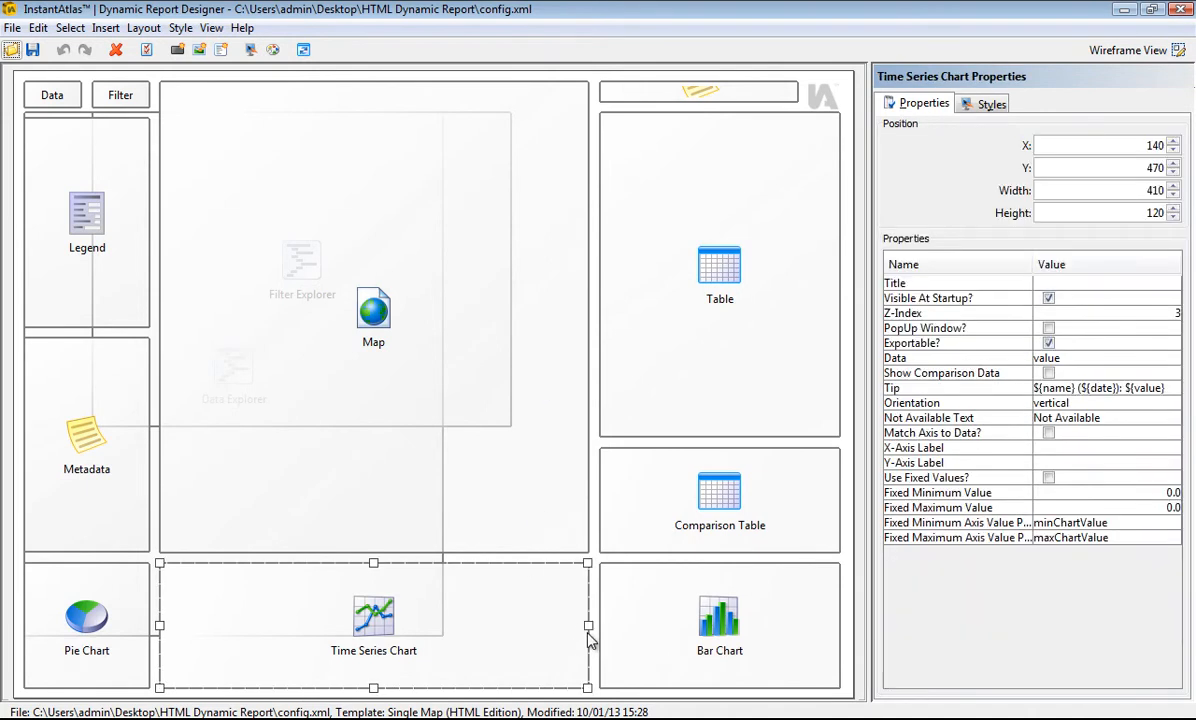
drag(589, 627, 359, 627)
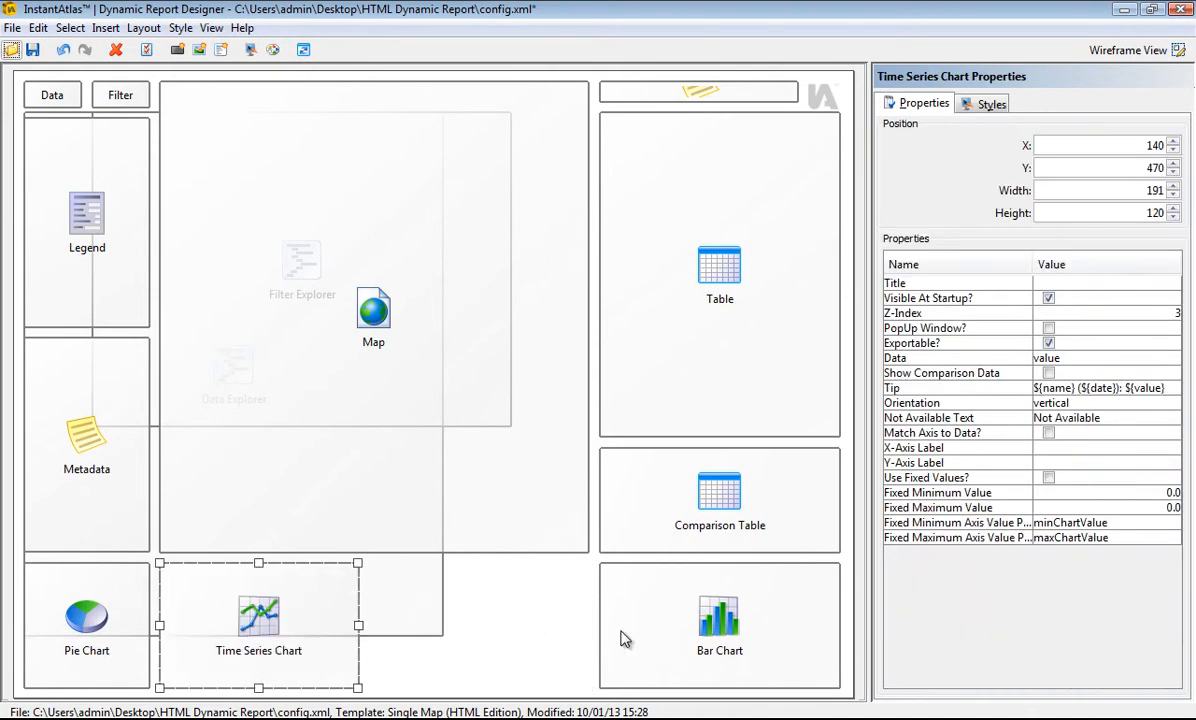
click(675, 620)
drag(675, 620, 445, 622)
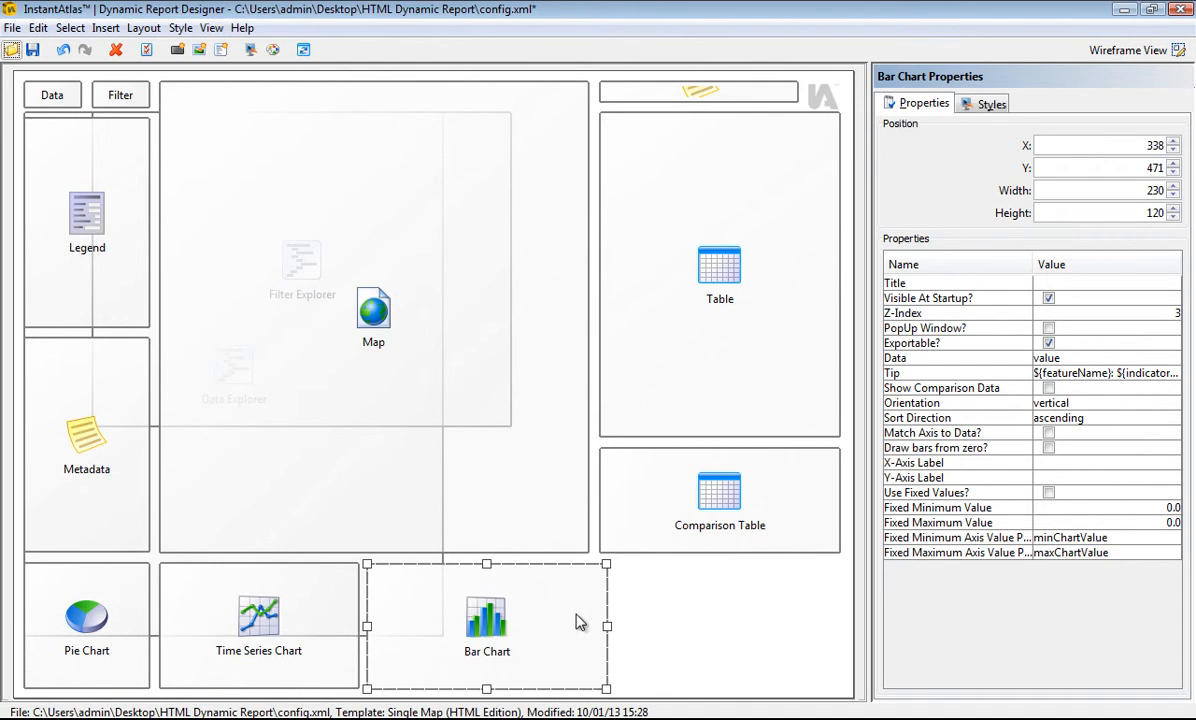
mouse_move(593, 626)
mouse_down()
mouse_move(575, 627)
mouse_move(589, 627)
mouse_up()
Move the comparison table beside the bar chart, at about X 558, Y 473, and extend the main table down to fill the gap.
click(694, 488)
drag(694, 488, 716, 566)
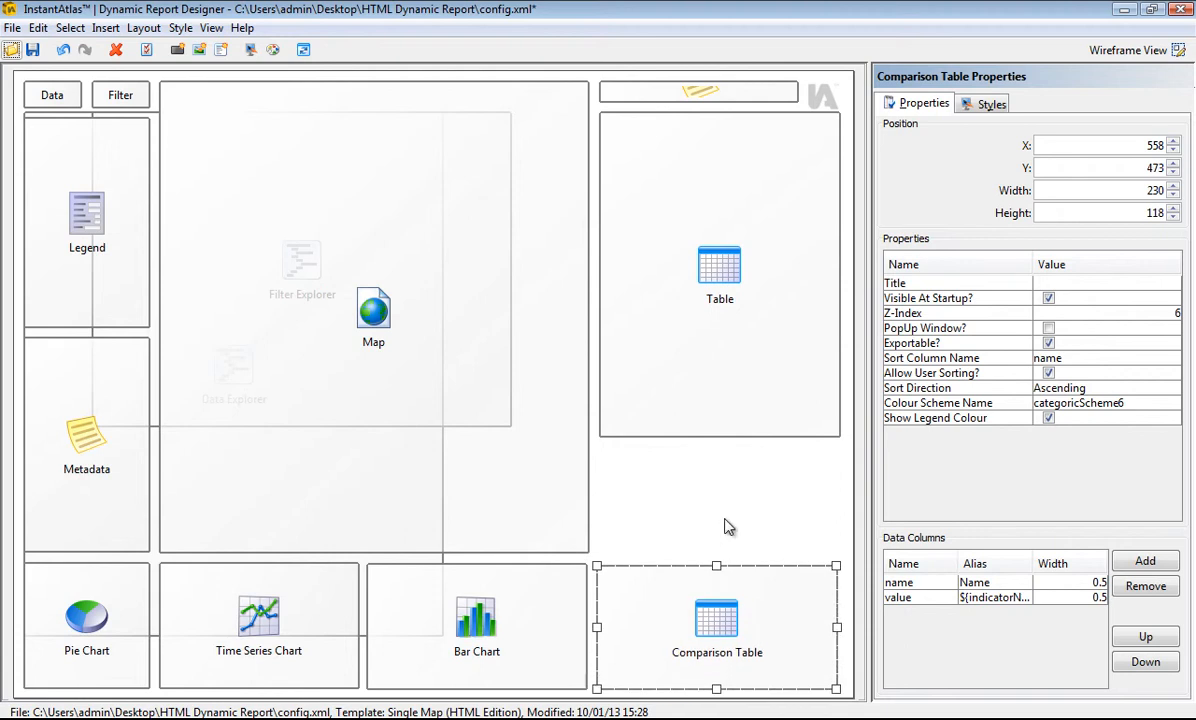
click(735, 400)
drag(720, 438, 719, 553)
Set the comparison table's title to "Comparison Table".
click(724, 591)
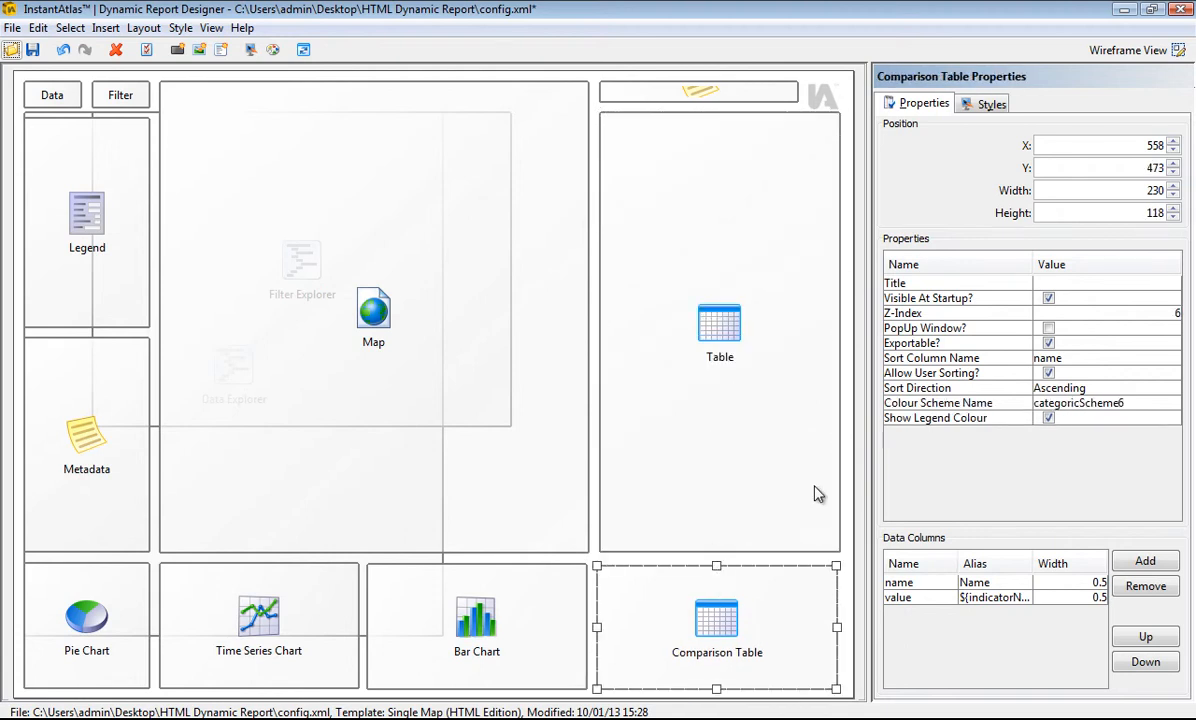
click(1043, 284)
text(Compari)
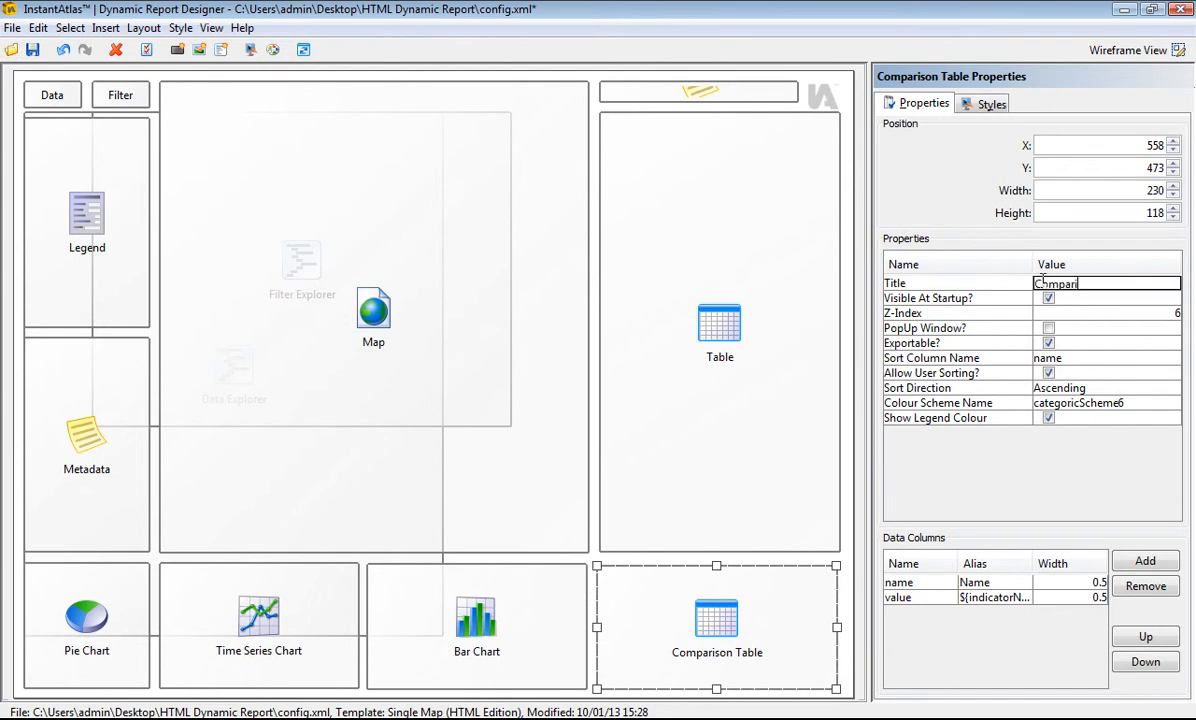
text(son Table)
key(Return)
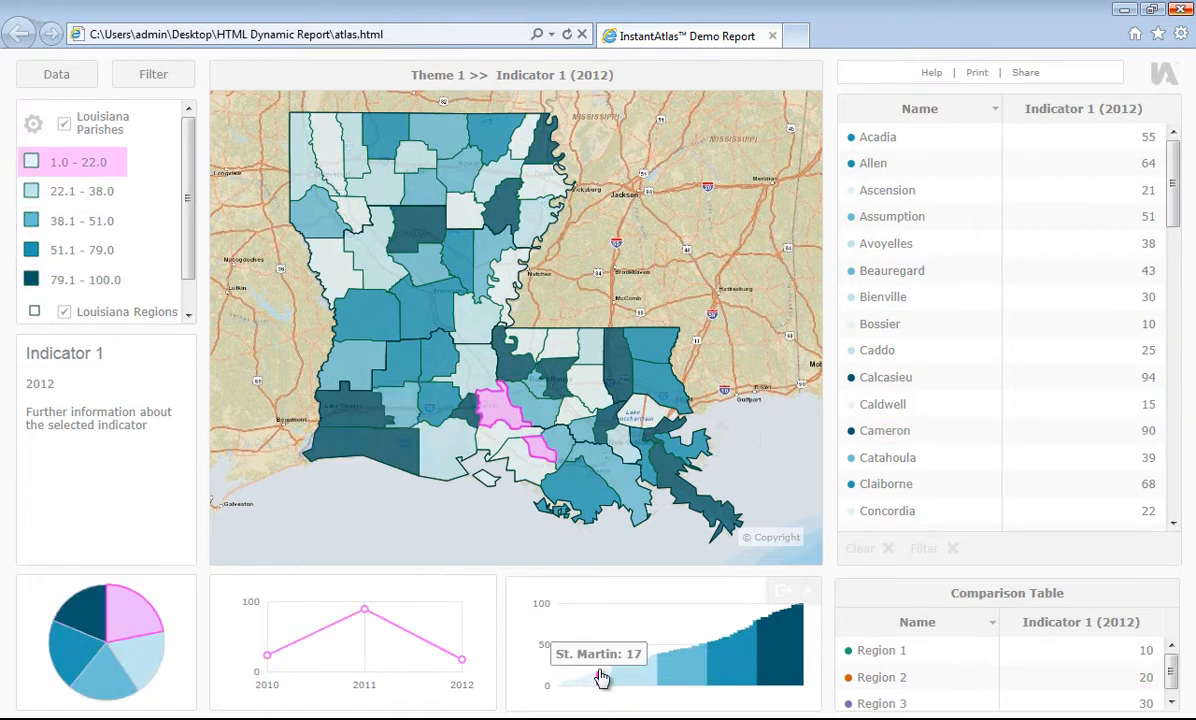
Switch to Dynamic Report Designer and open the map palettes and colour schemes settings.
key(alt+Tab)
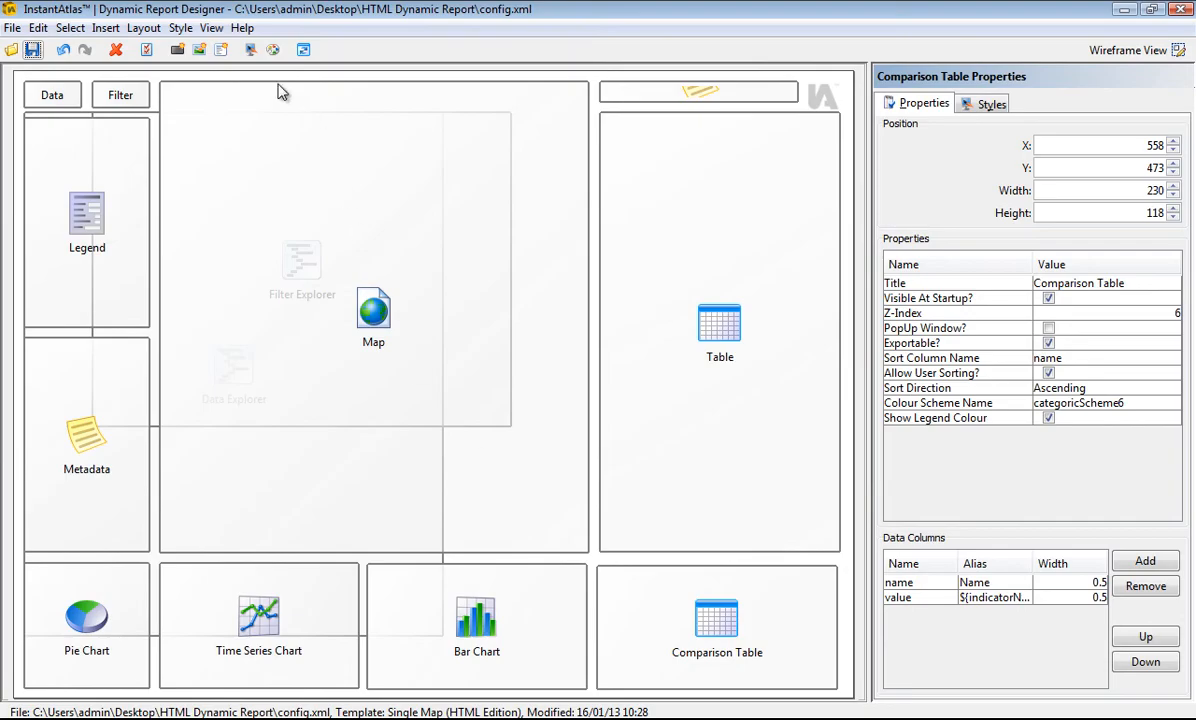
click(273, 50)
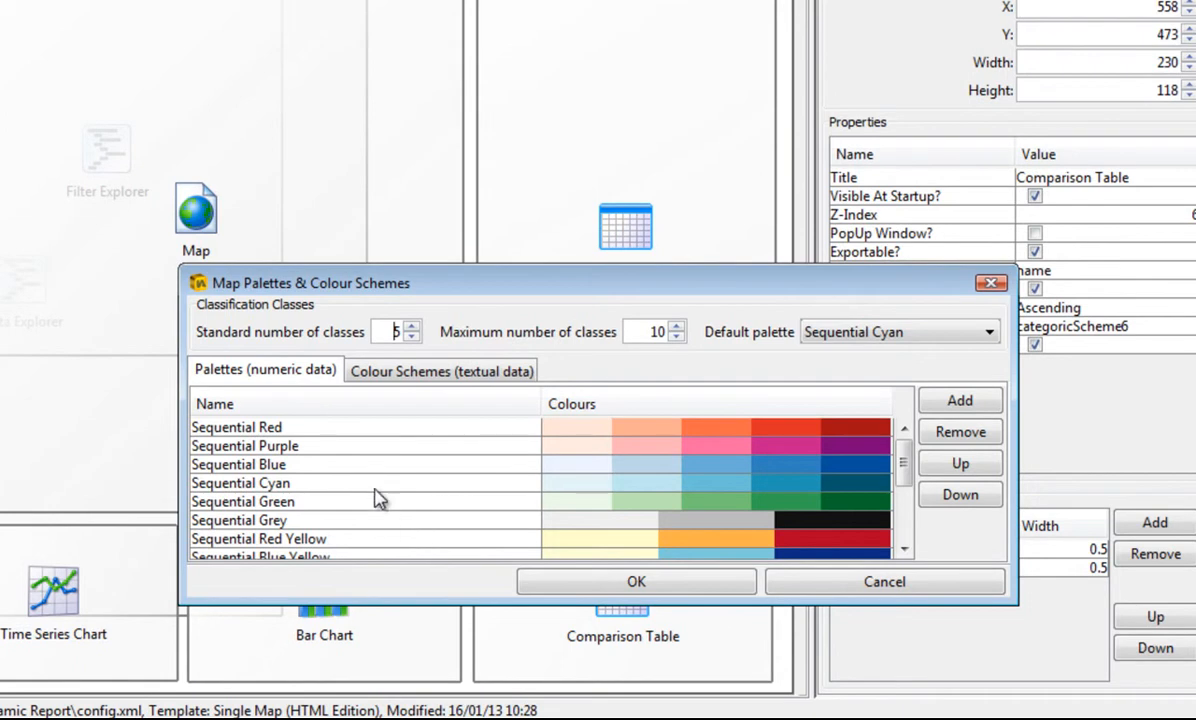
click(912, 338)
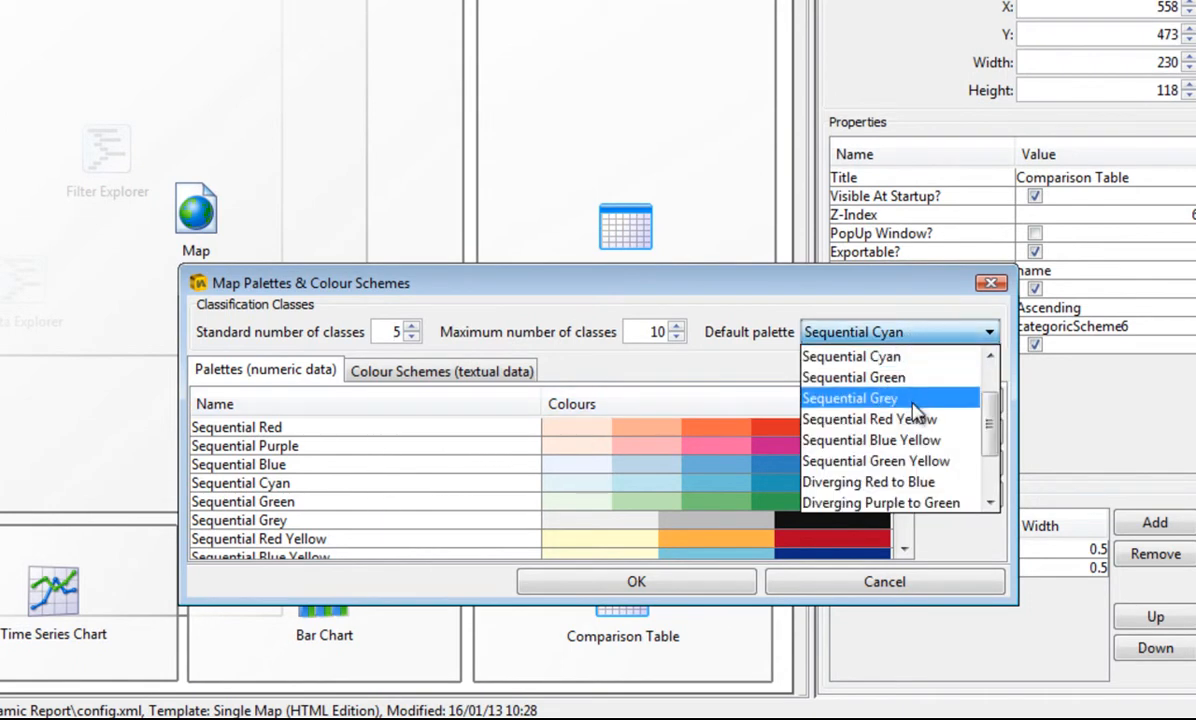
click(856, 292)
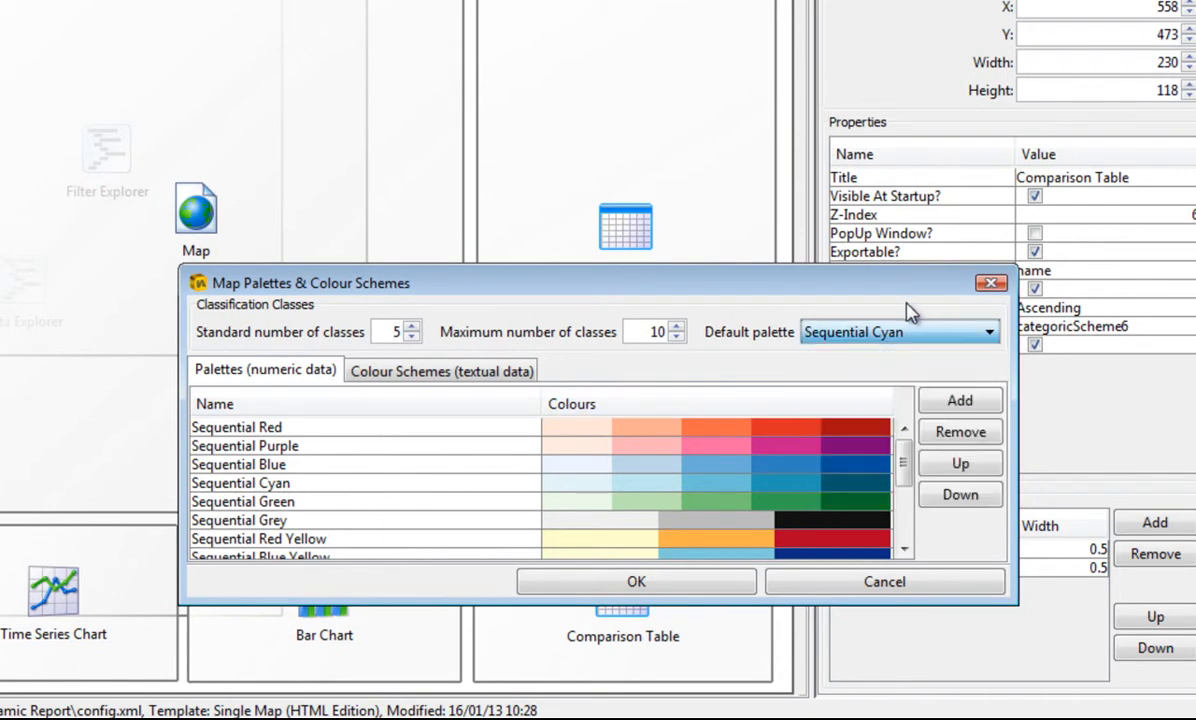
double_click(593, 428)
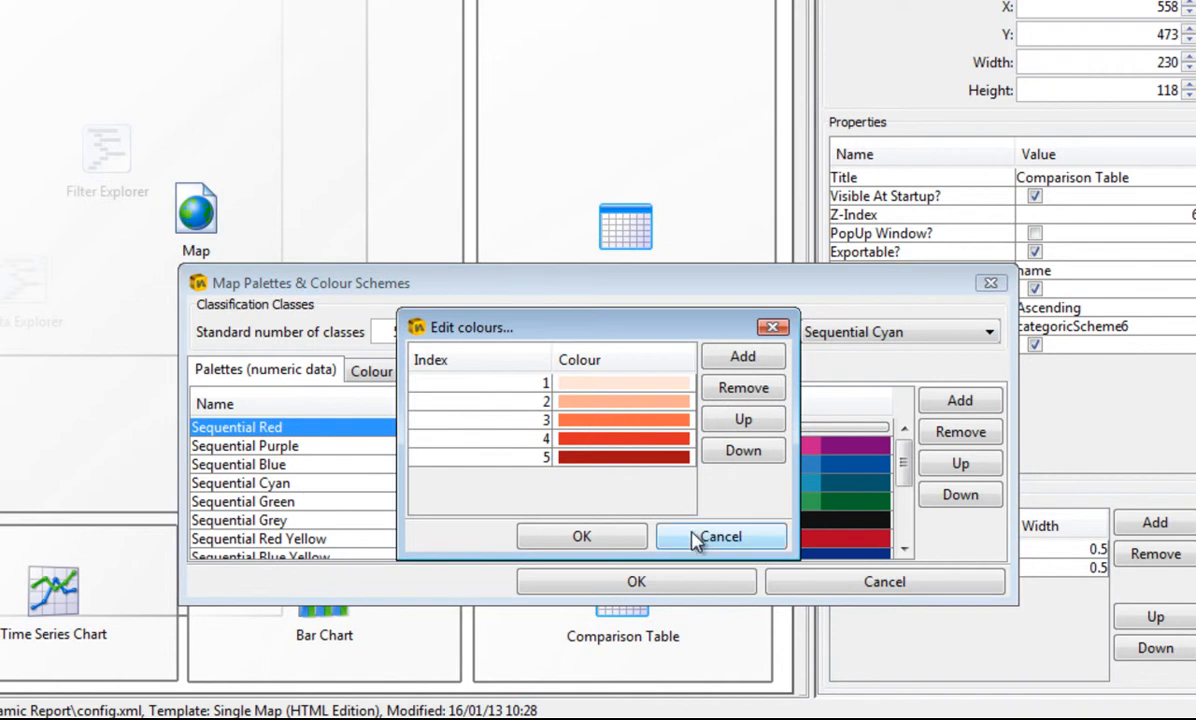
click(698, 536)
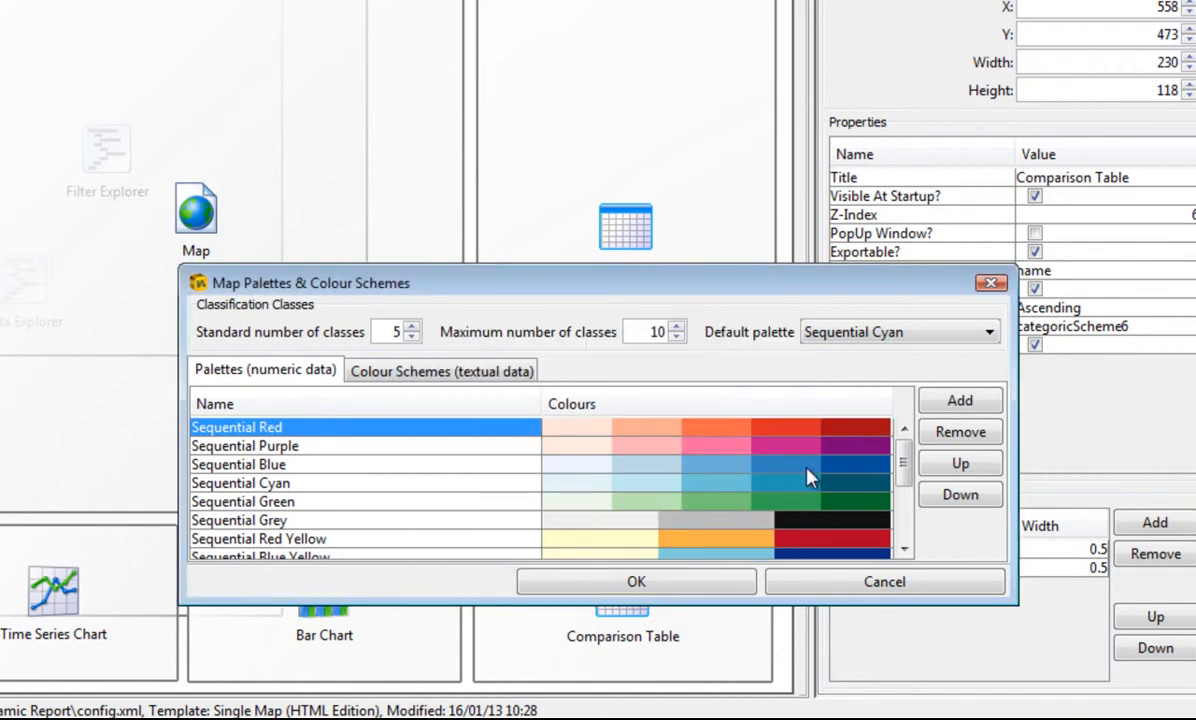
Add a new palette for numeric data and change its first colour to light yellow-green.
click(930, 410)
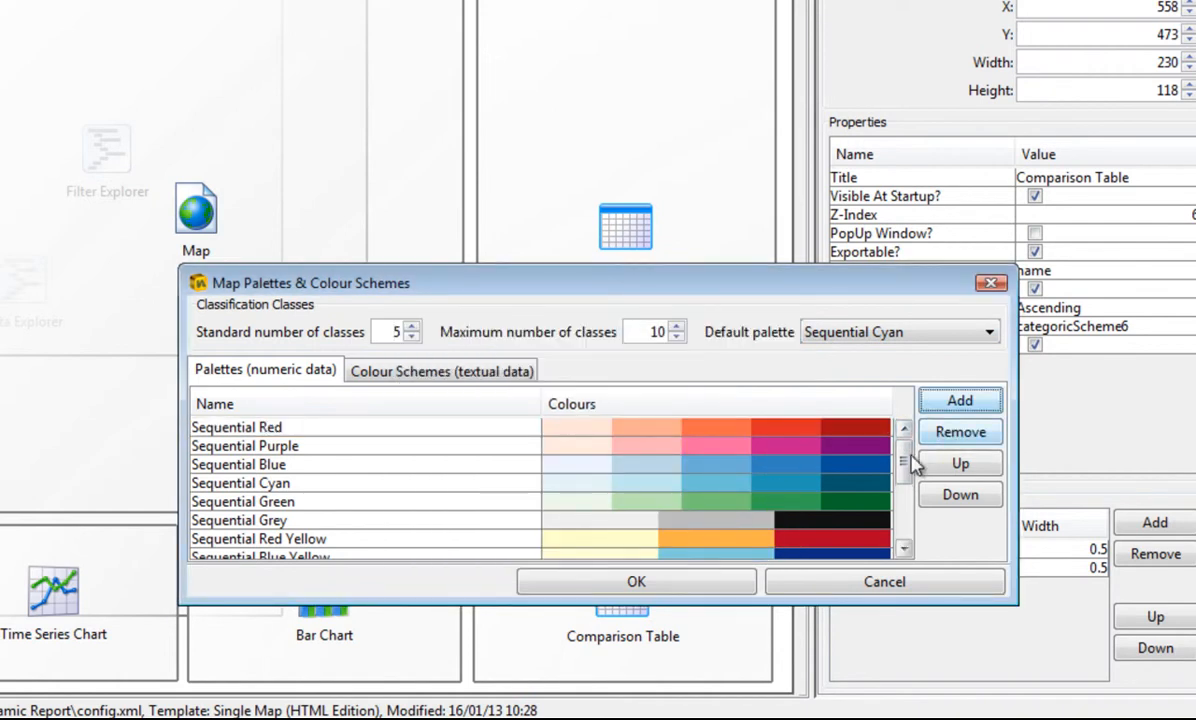
drag(902, 462, 910, 545)
double_click(595, 549)
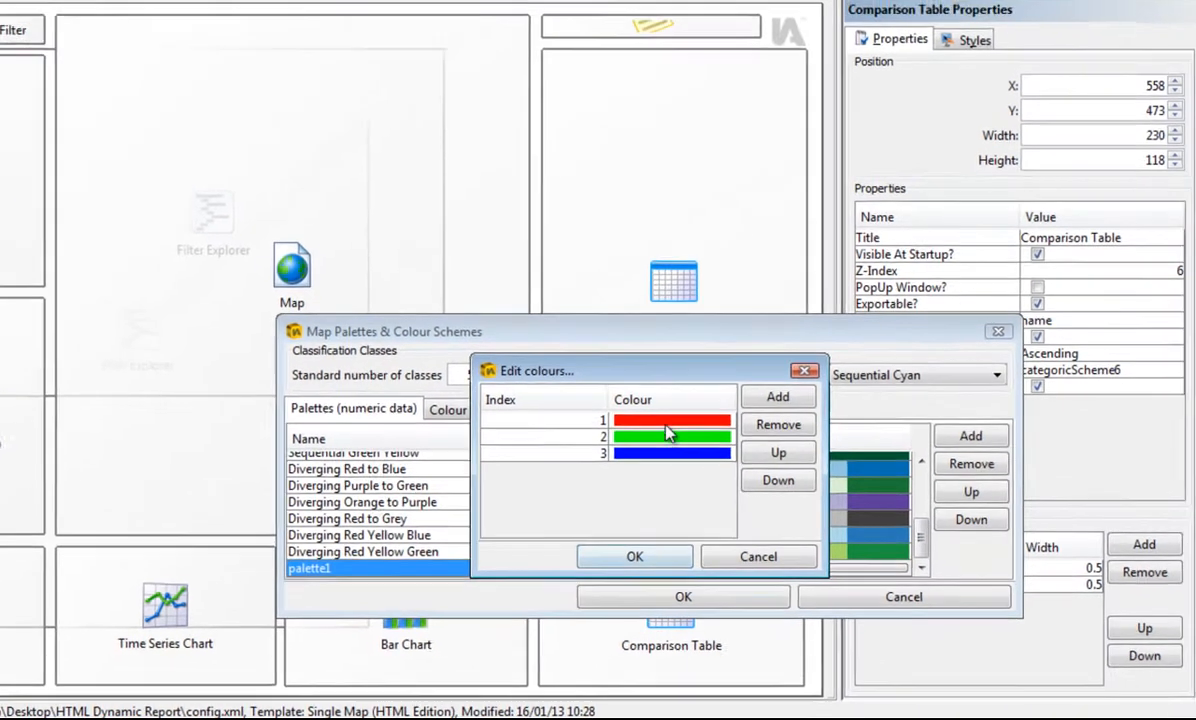
double_click(665, 423)
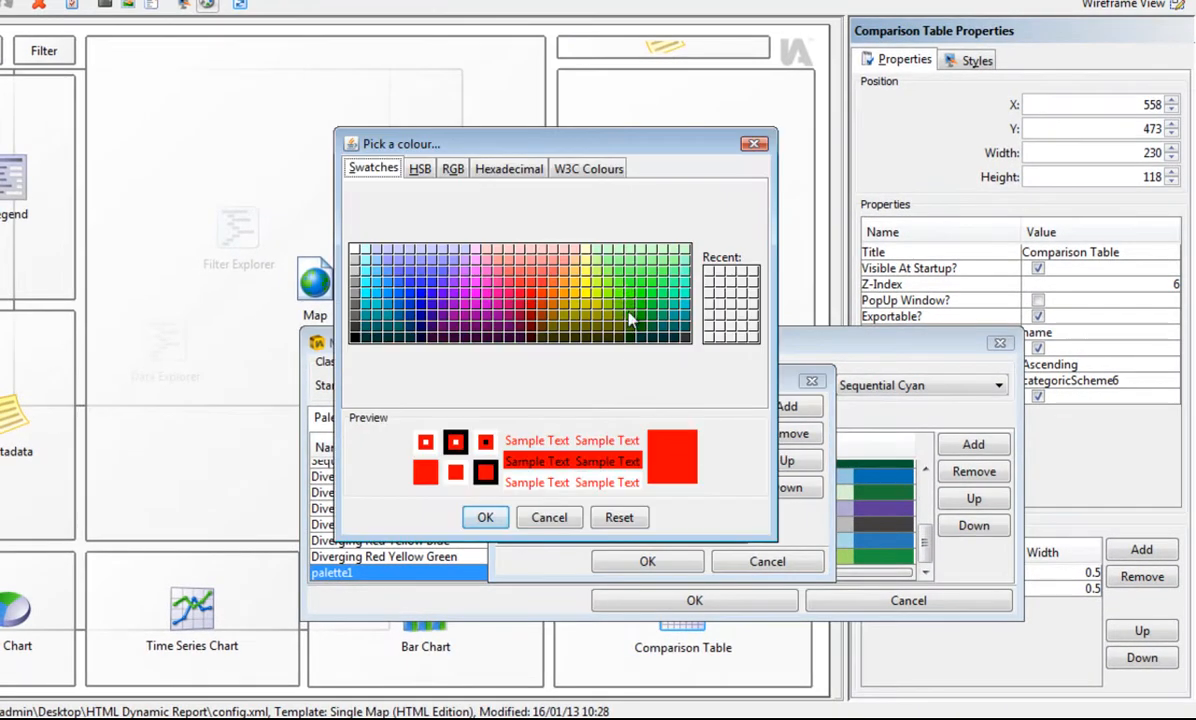
click(585, 252)
click(485, 517)
Set the new palette's second colour to dark green and remove its third colour.
double_click(655, 448)
click(610, 332)
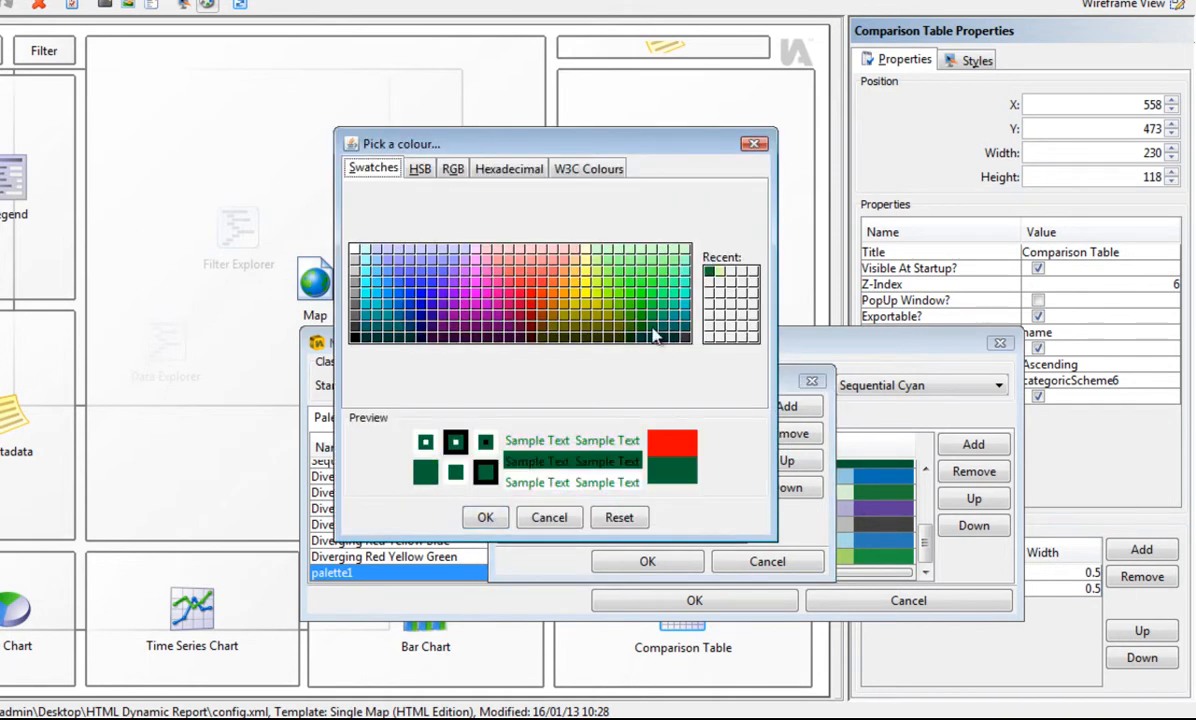
click(485, 517)
click(595, 463)
click(786, 433)
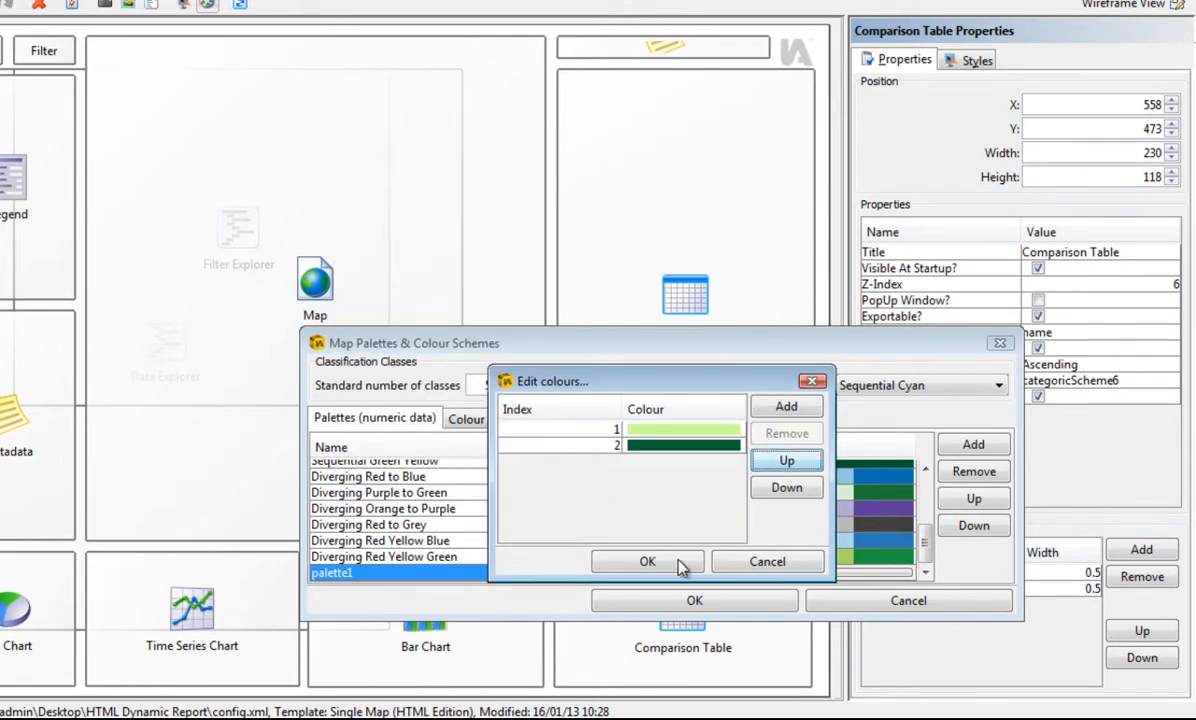
click(647, 561)
Make palette1 the default map palette and apply the palette settings.
click(996, 385)
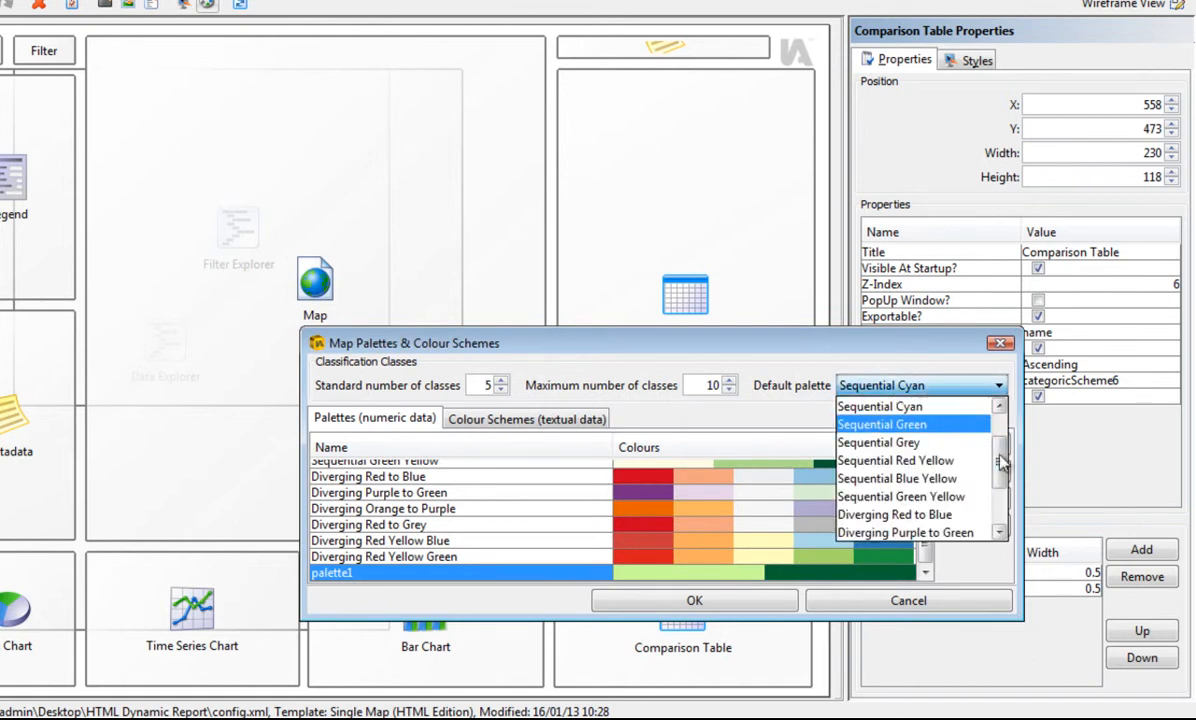
drag(1003, 459, 1003, 512)
click(870, 532)
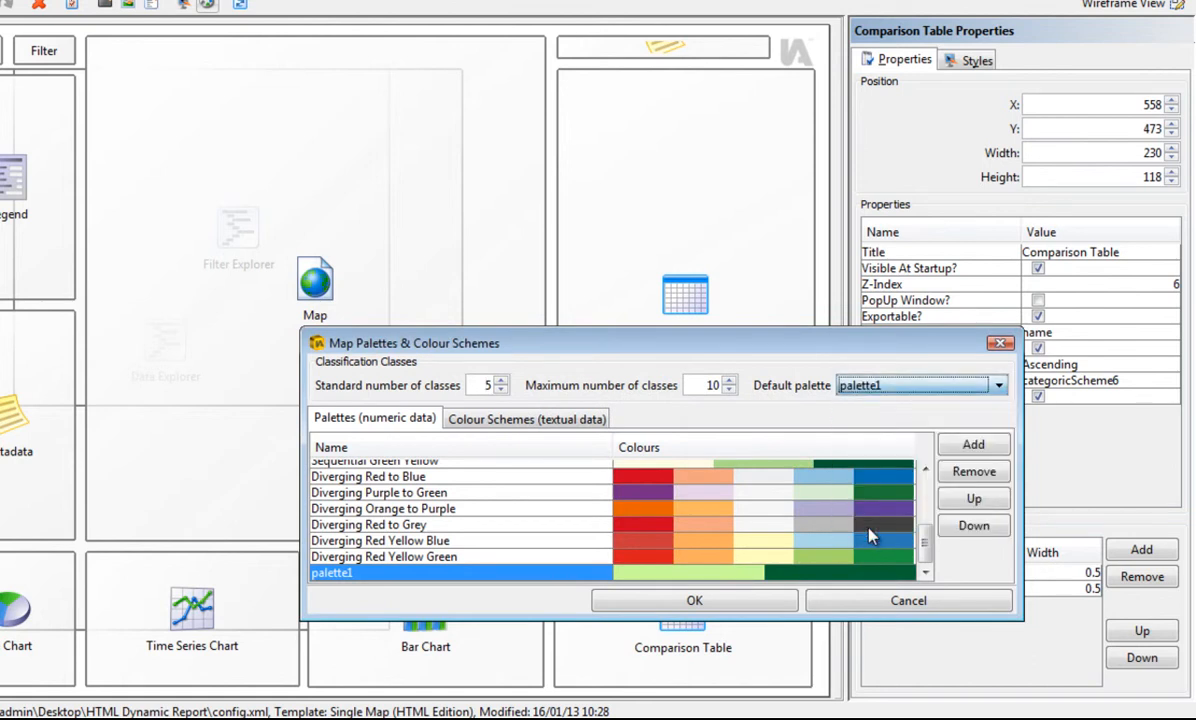
click(728, 604)
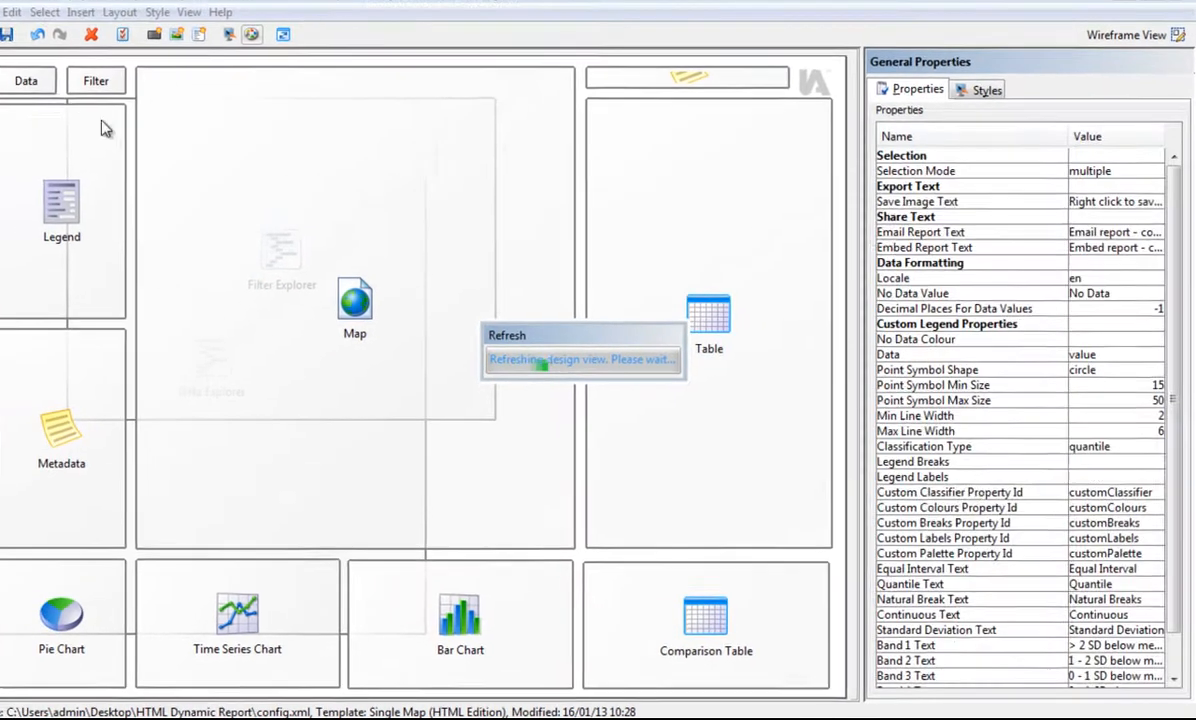
Save the palette change and reload the atlas.html report in the browser.
click(33, 50)
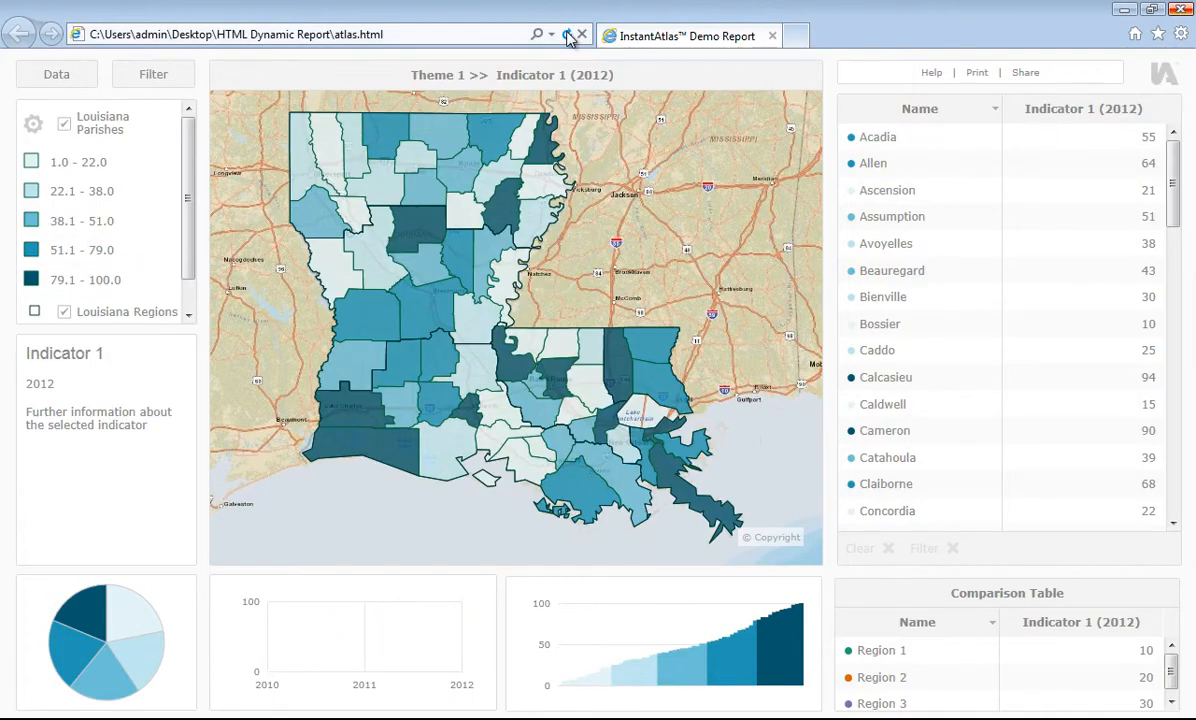
click(567, 35)
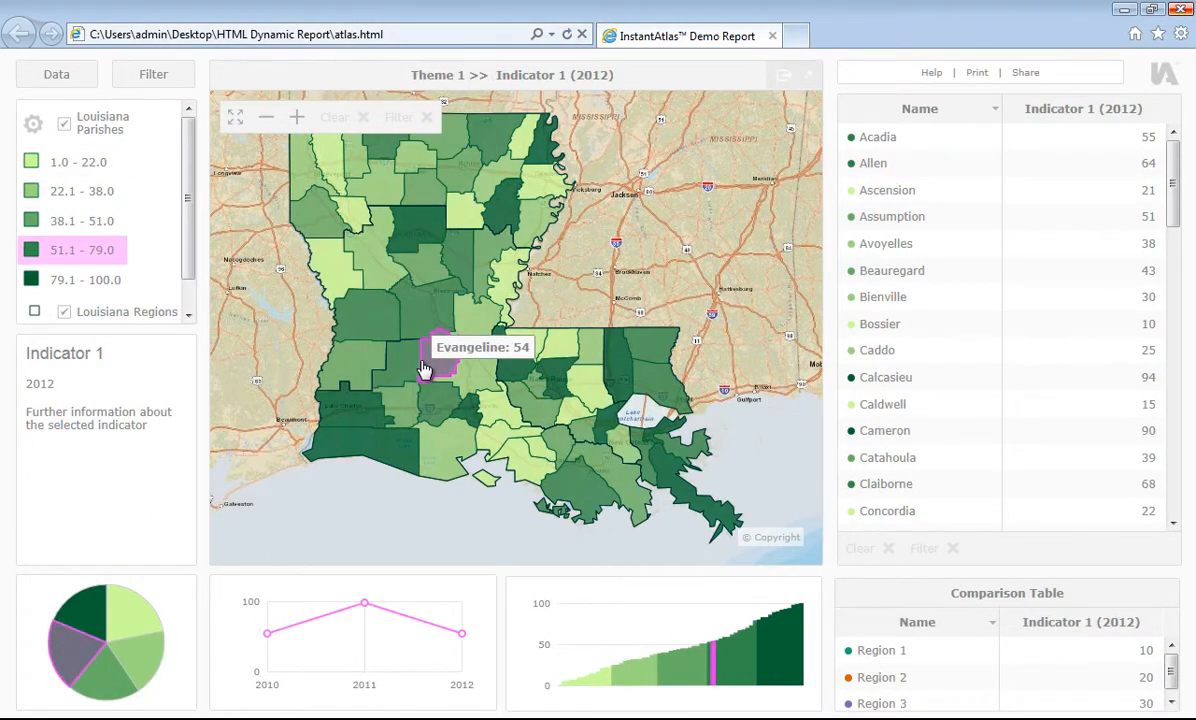
Switch back to Dynamic Report Designer and set the border-color of the map's ia-panel style class to green.
click(668, 717)
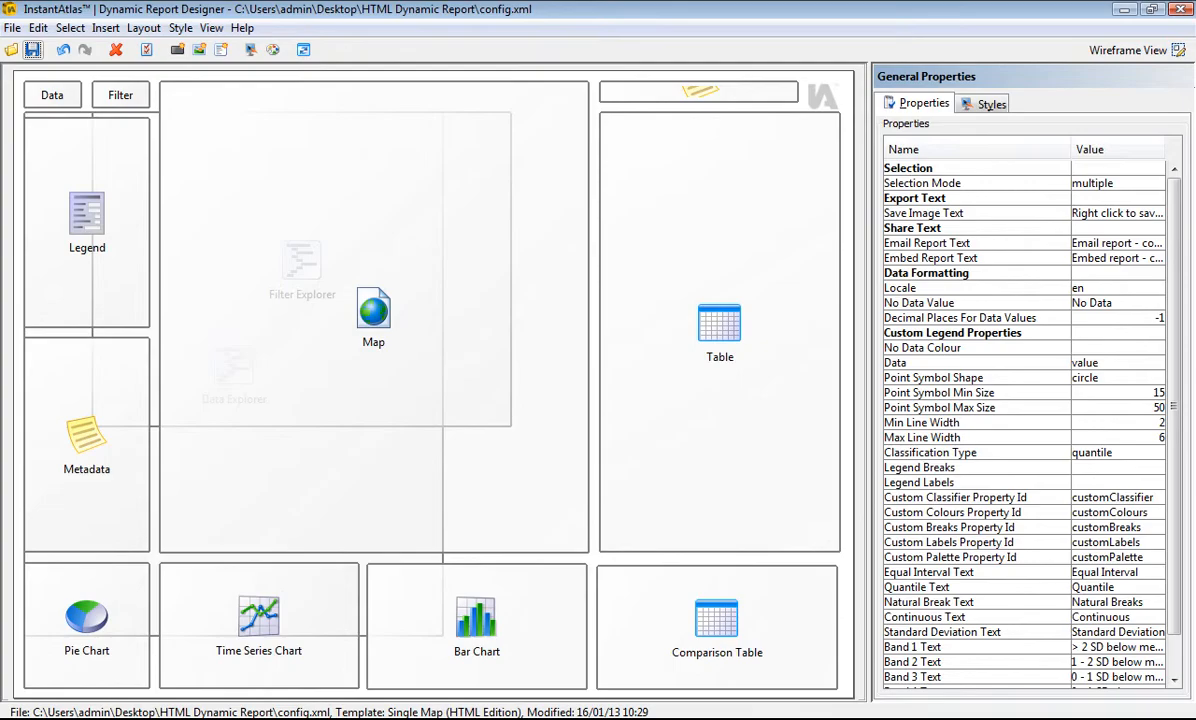
click(565, 393)
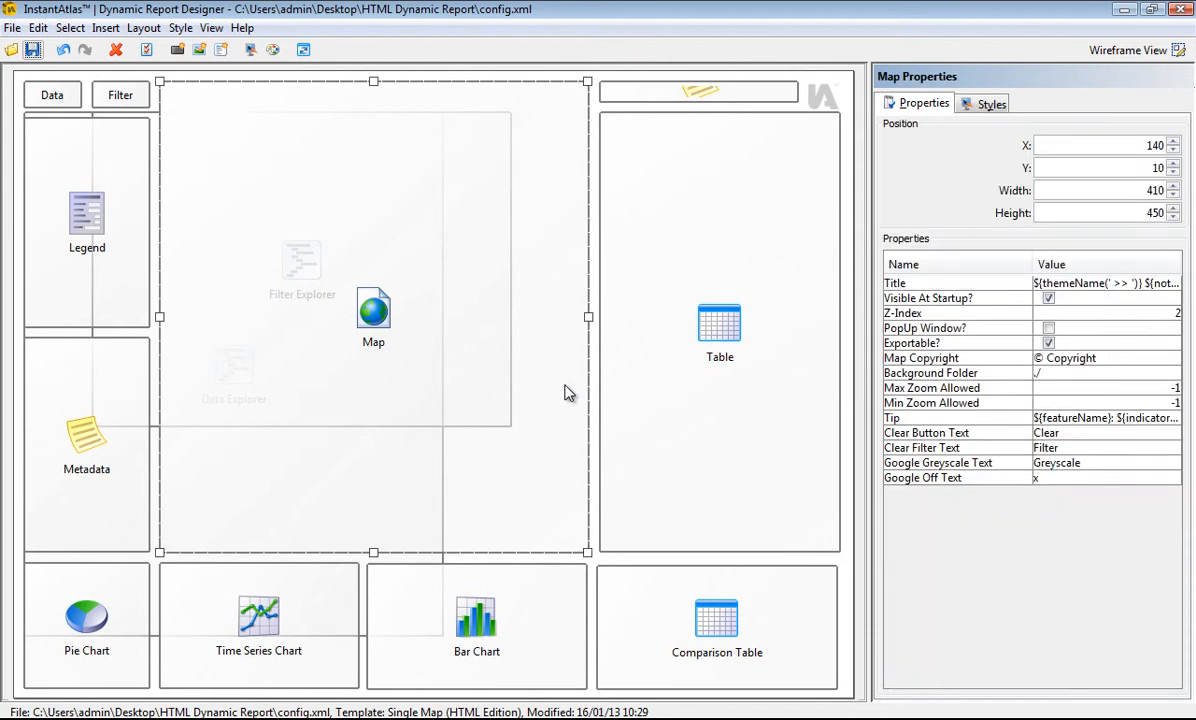
click(985, 104)
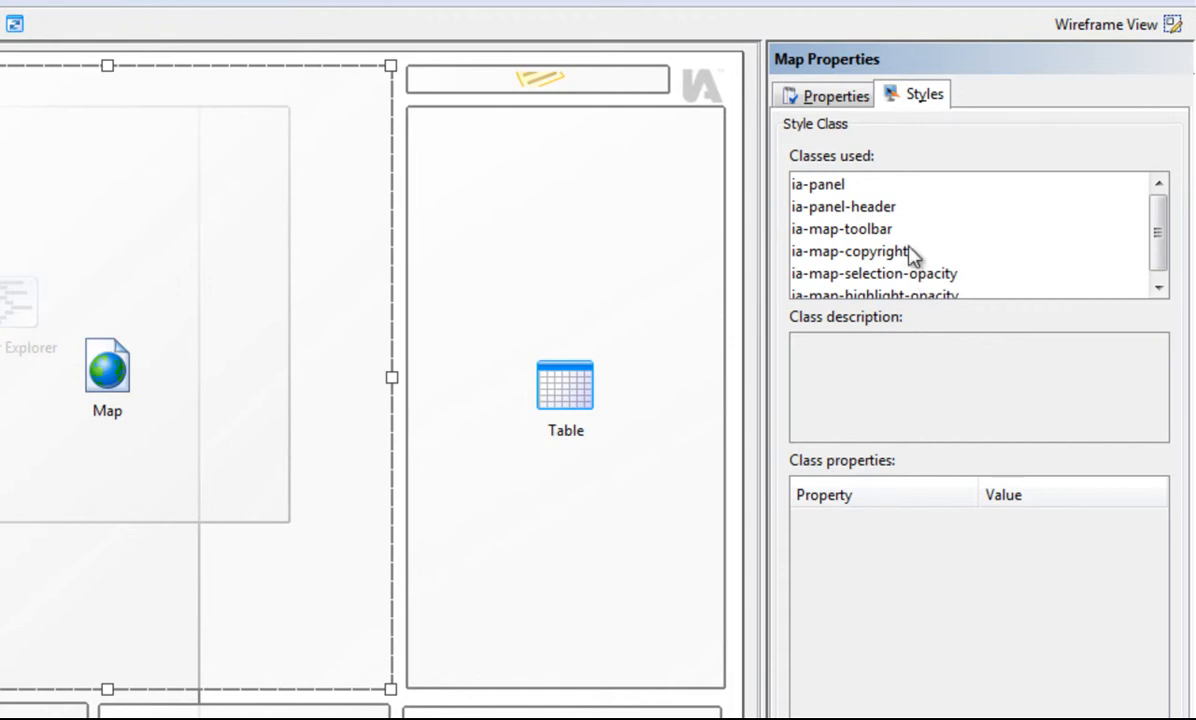
click(896, 184)
click(988, 527)
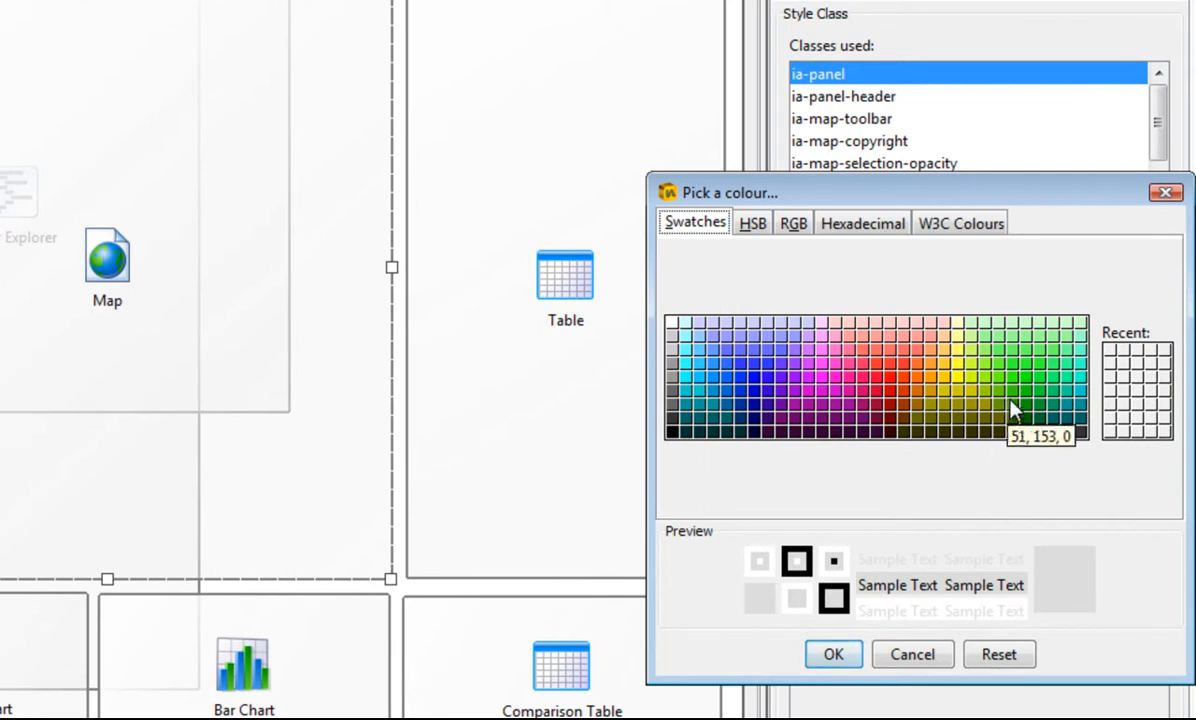
click(1014, 400)
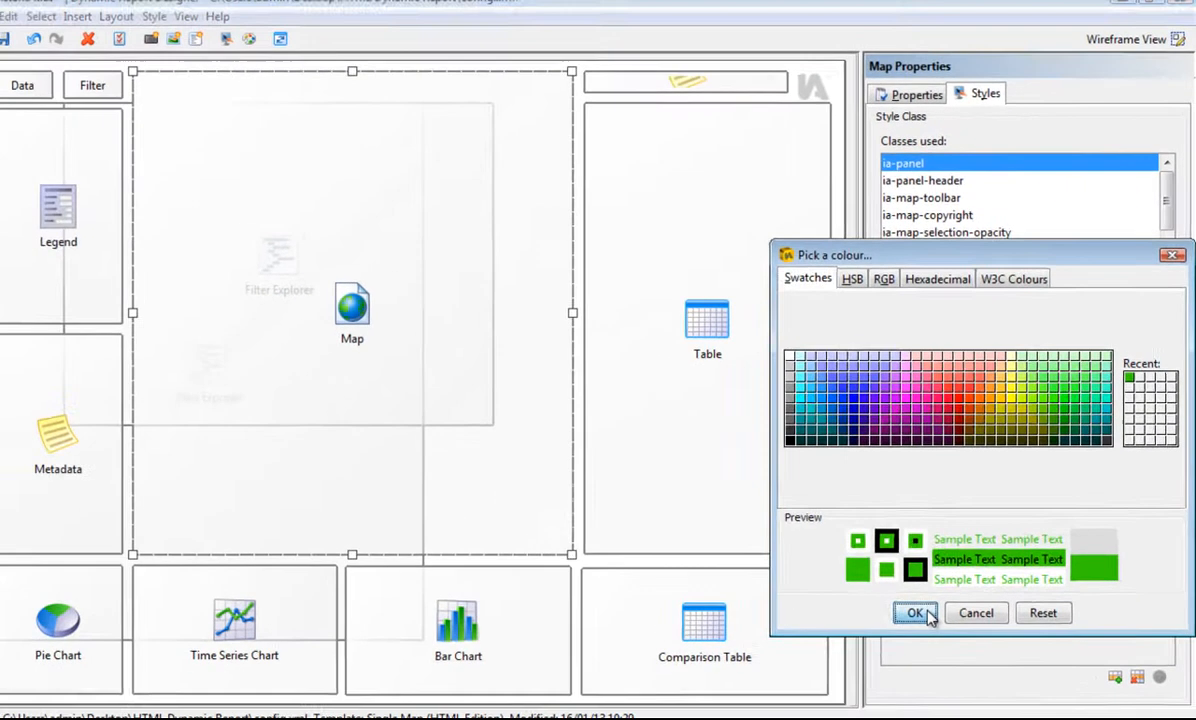
click(887, 634)
Save the panel border change and refresh the report in the browser.
click(11, 49)
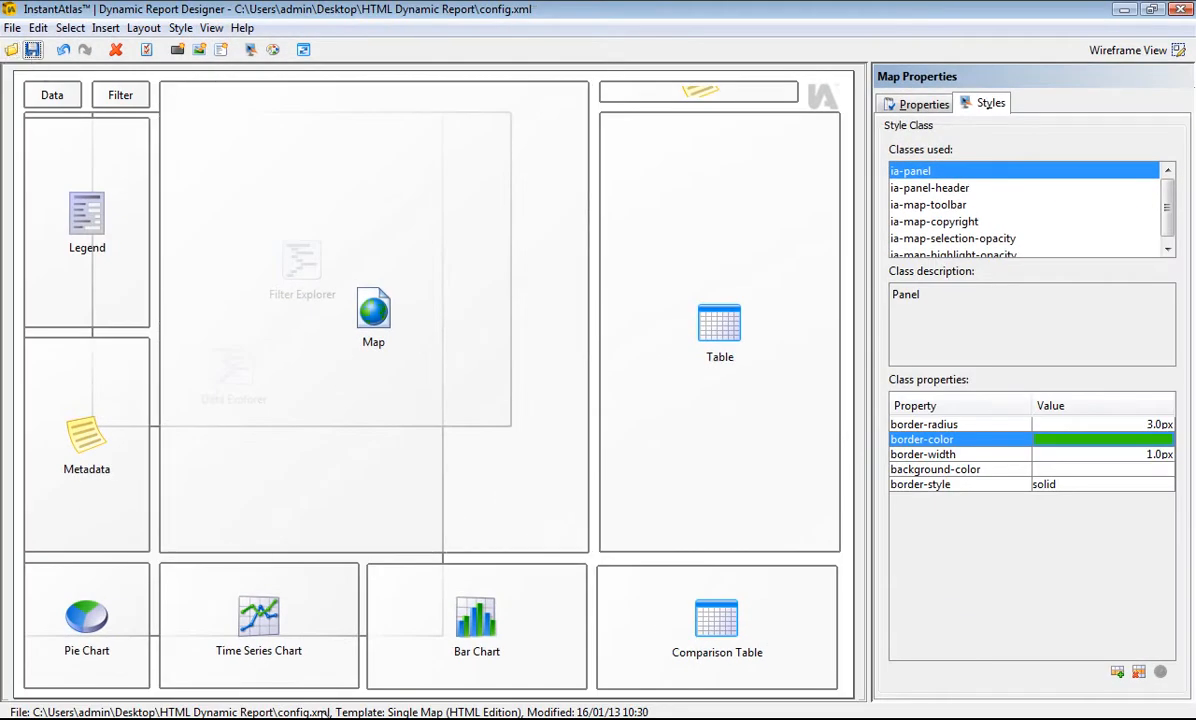
click(568, 35)
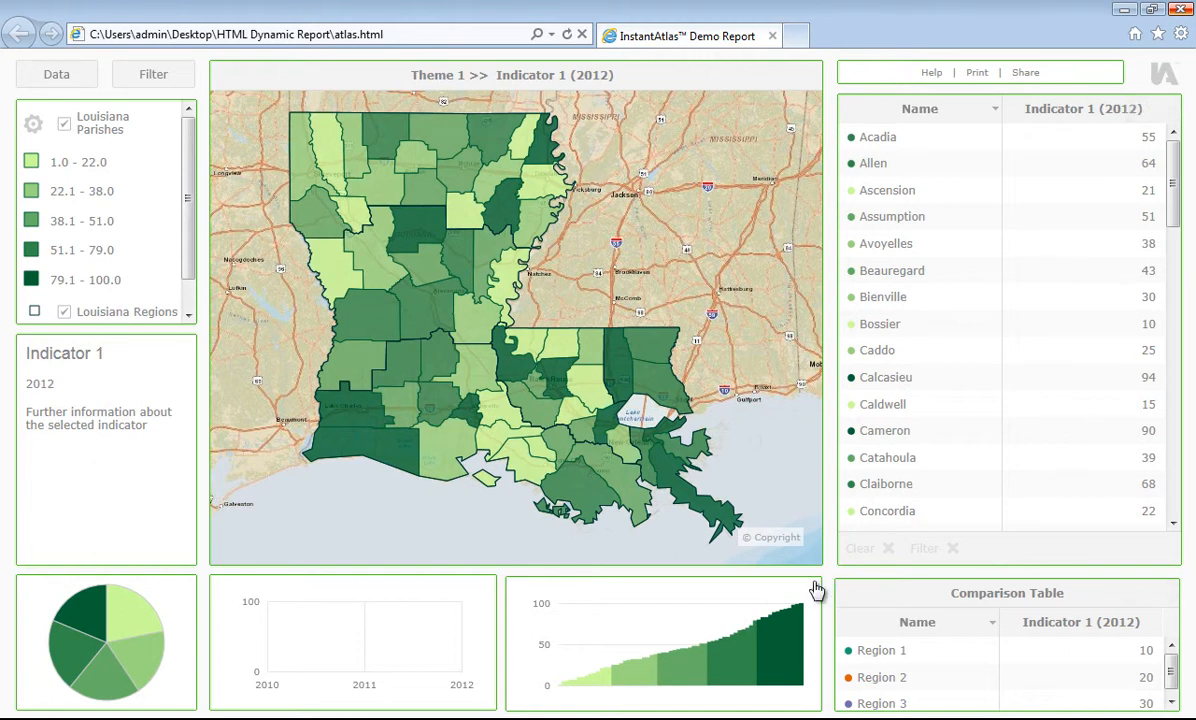
Switch back to Dynamic Report Designer and set the font-size of the Filter button's button style class to 14 px.
key(alt+Tab)
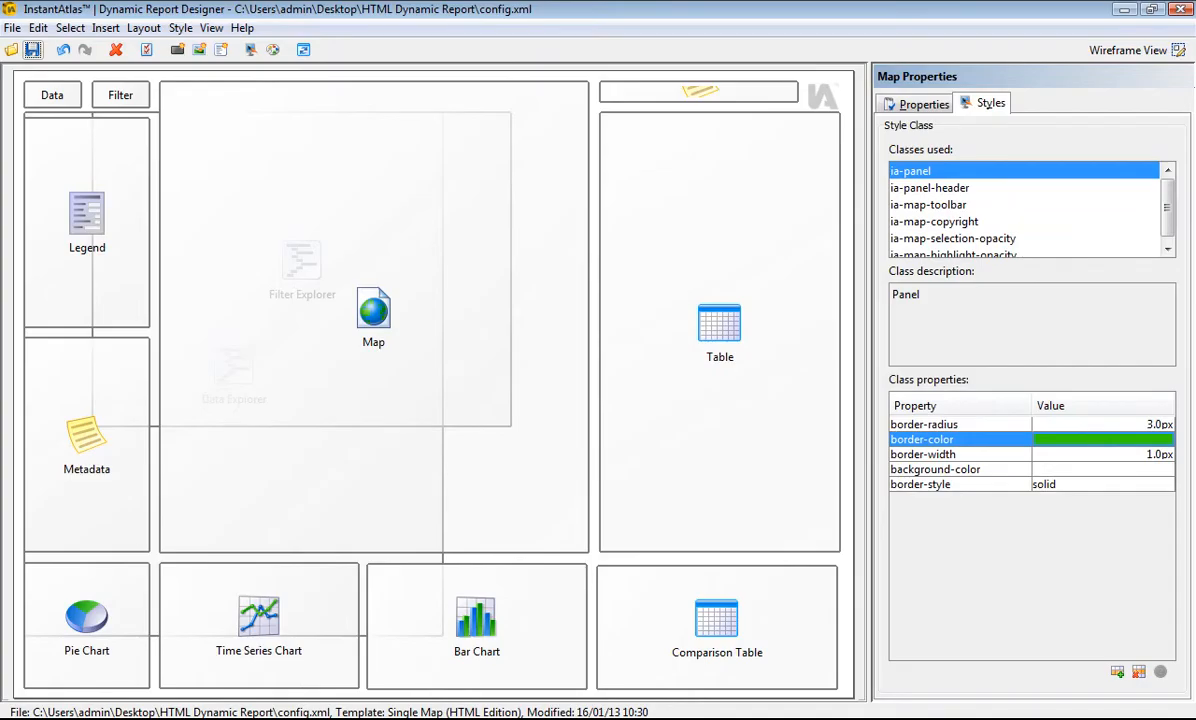
click(133, 104)
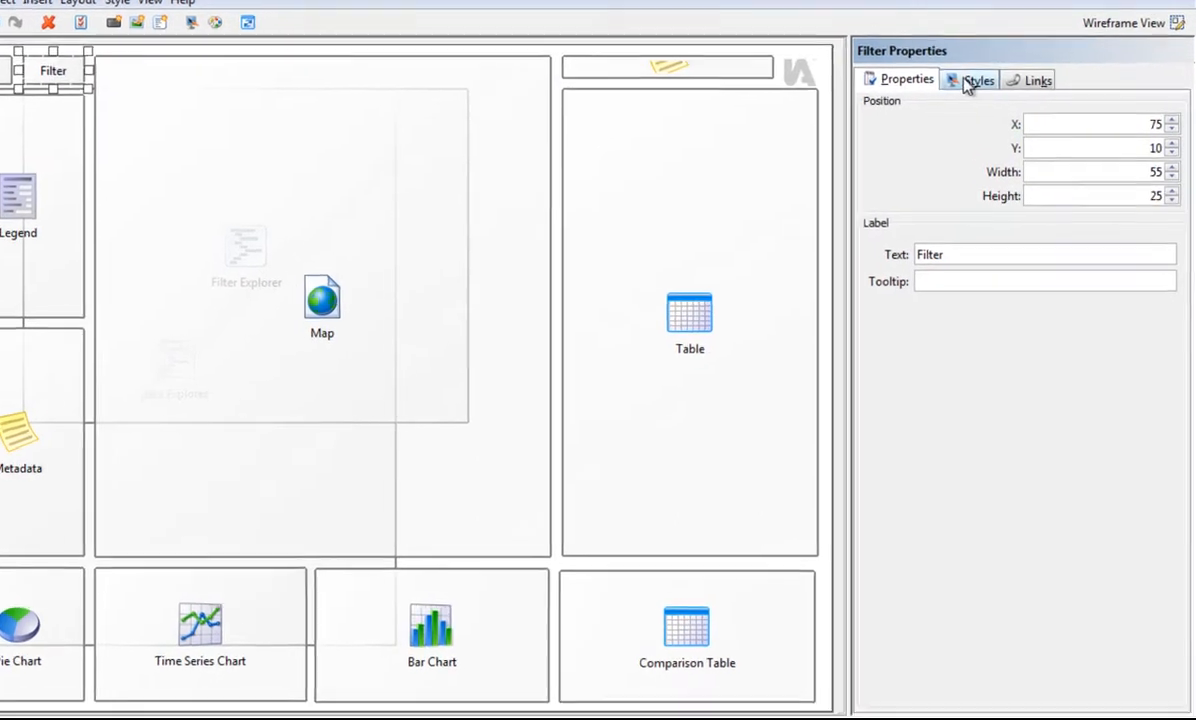
click(988, 103)
click(900, 135)
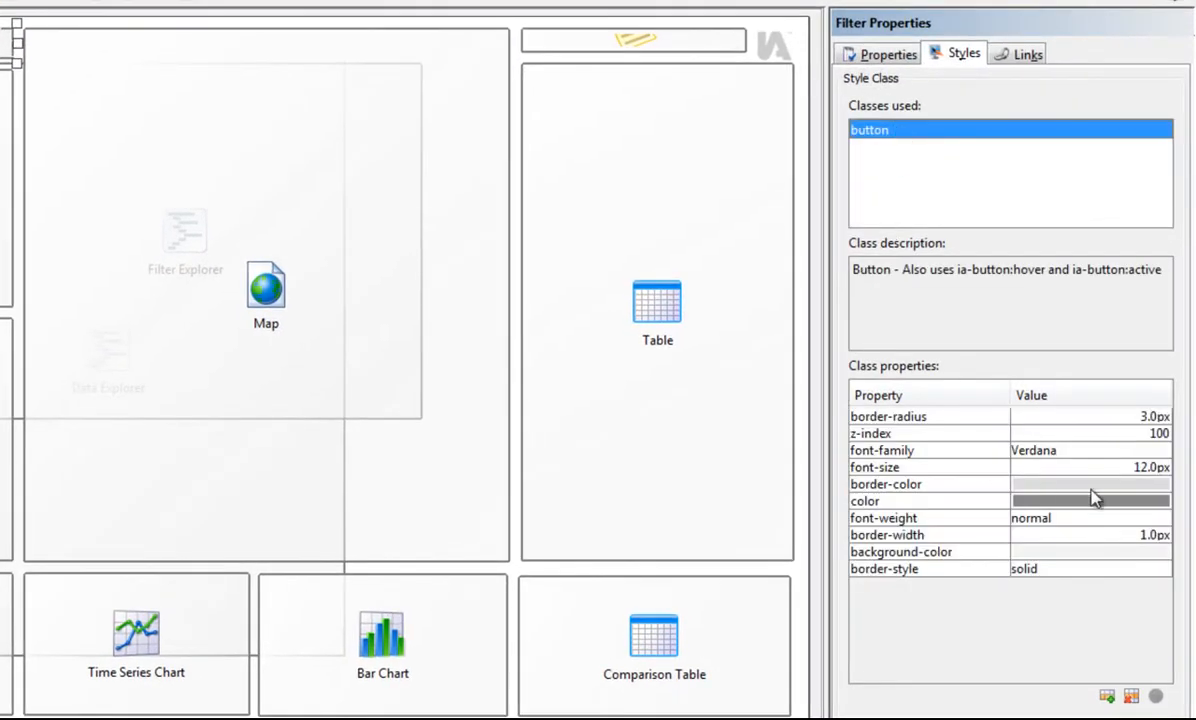
click(1115, 468)
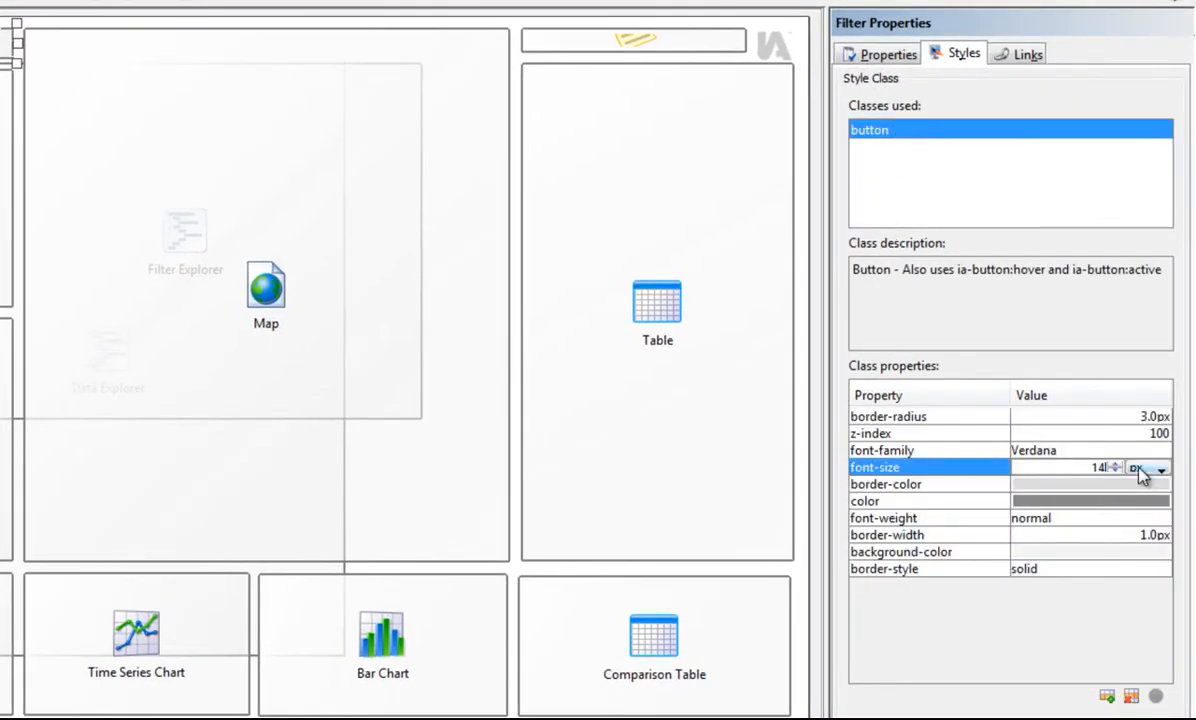
Set the border-color of the Filter button's button style class to green.
click(1141, 484)
click(1132, 489)
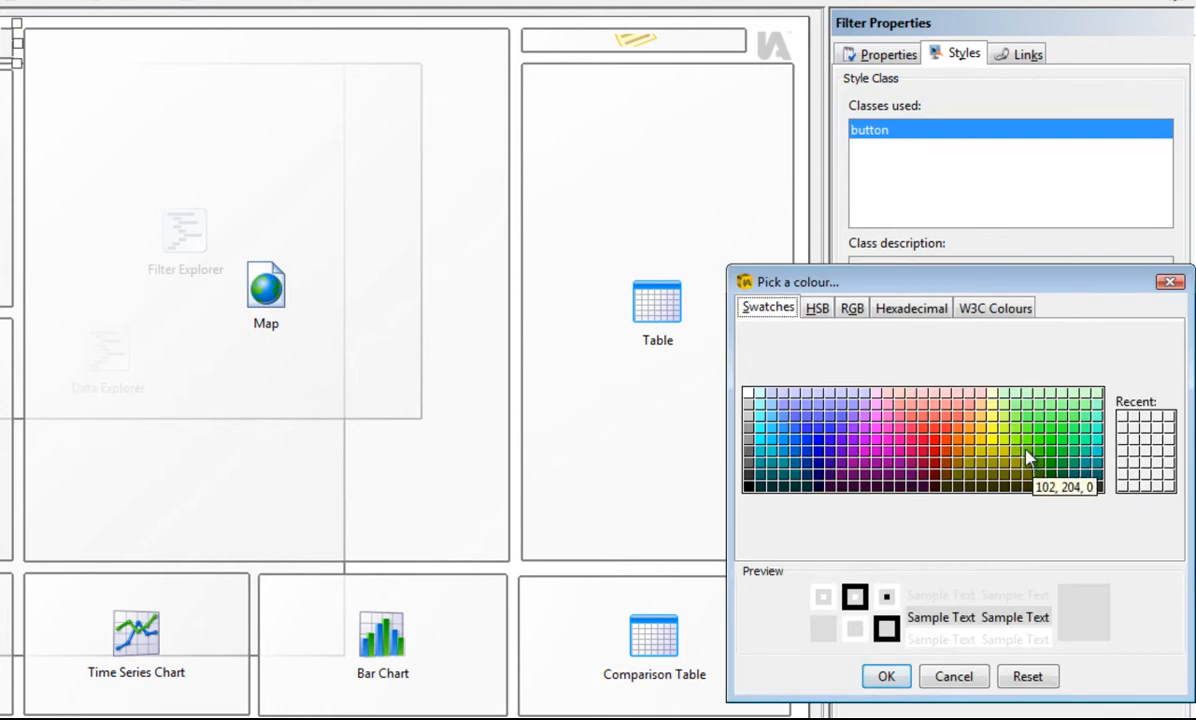
click(1028, 458)
click(884, 676)
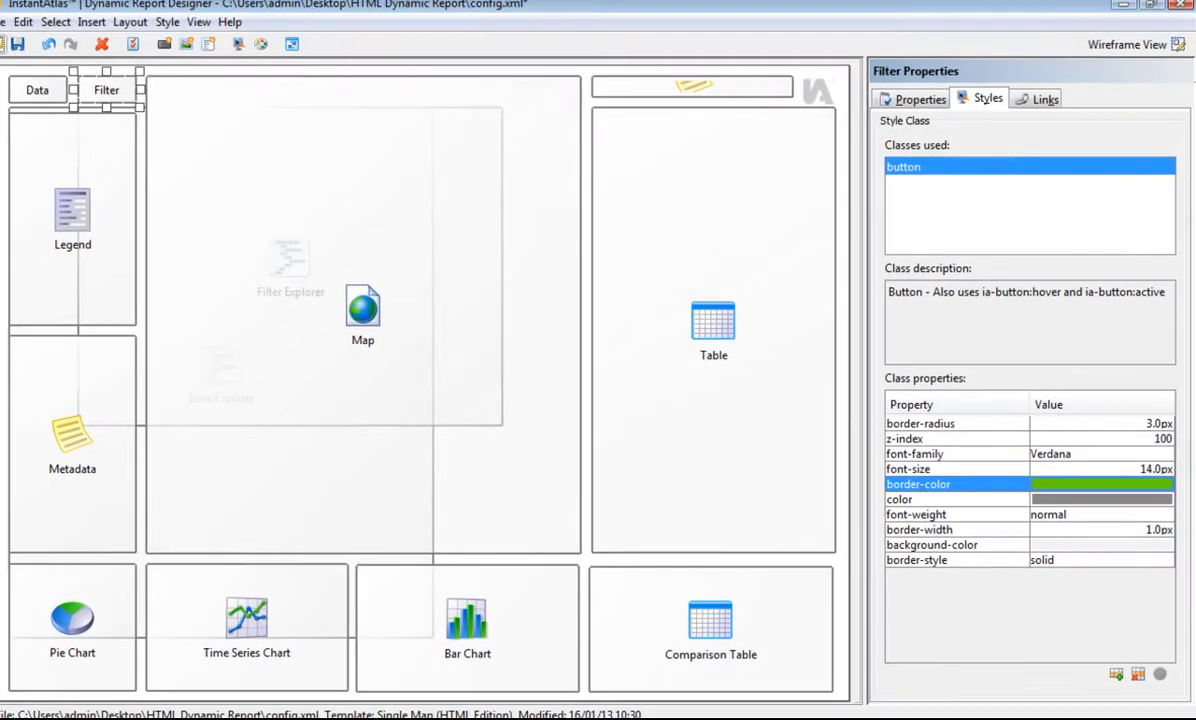
Save the button style changes and refresh the atlas.html report in the browser.
click(6, 39)
key(alt+Tab)
click(567, 36)
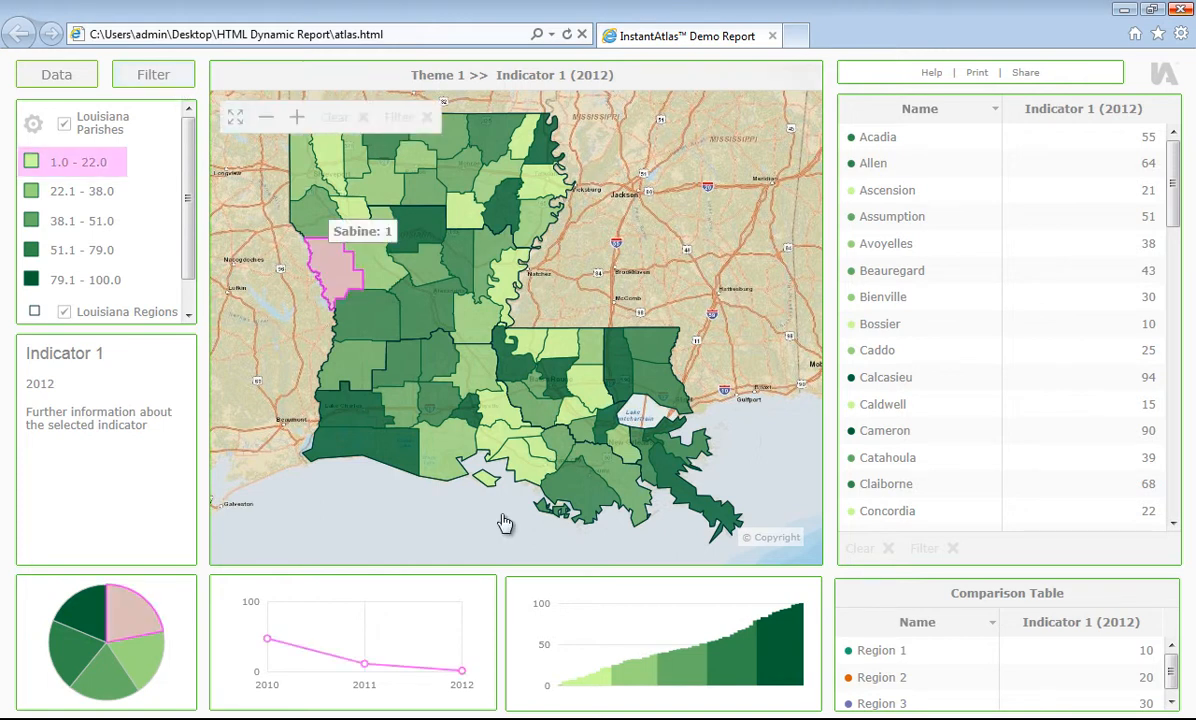
Return to Dynamic Report Designer and start a find and replace of font-family values in the Style Editor.
key(alt+Tab)
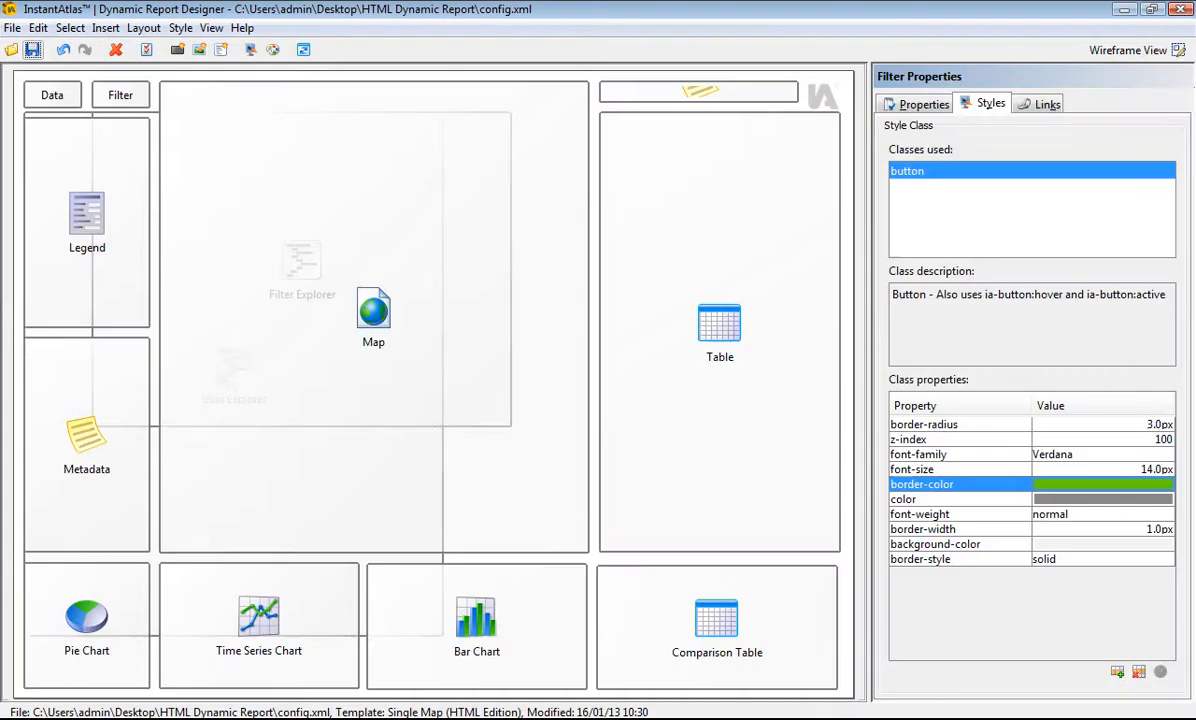
click(251, 50)
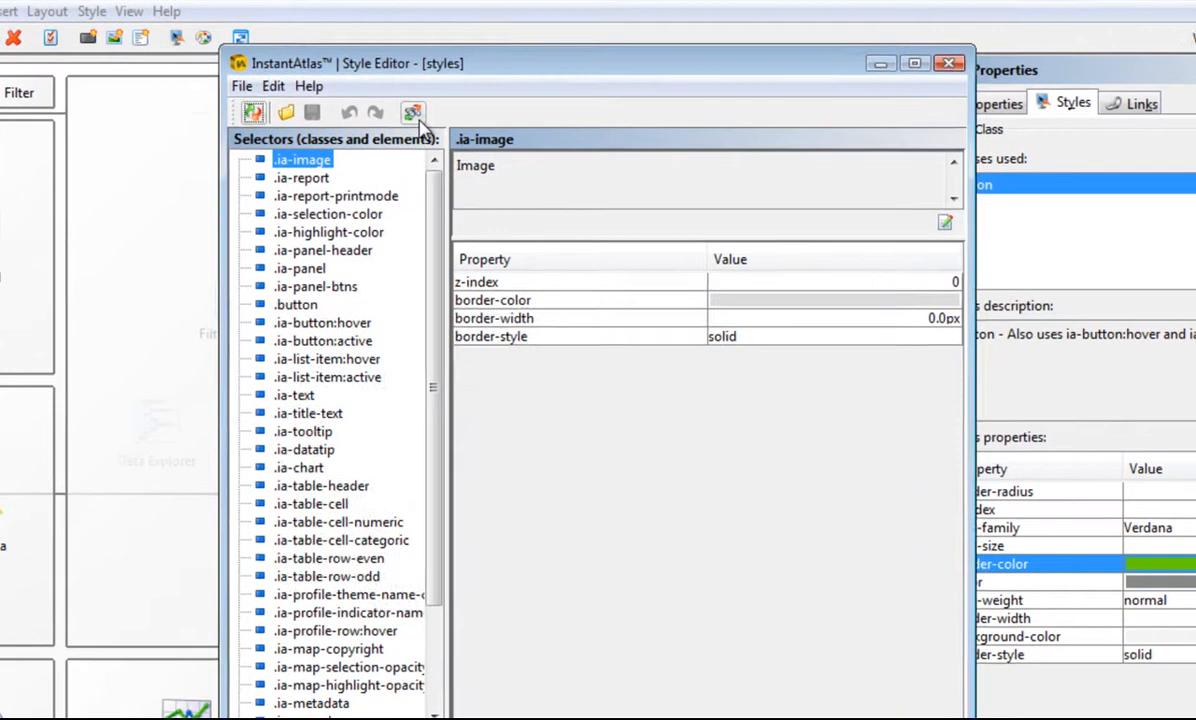
click(414, 114)
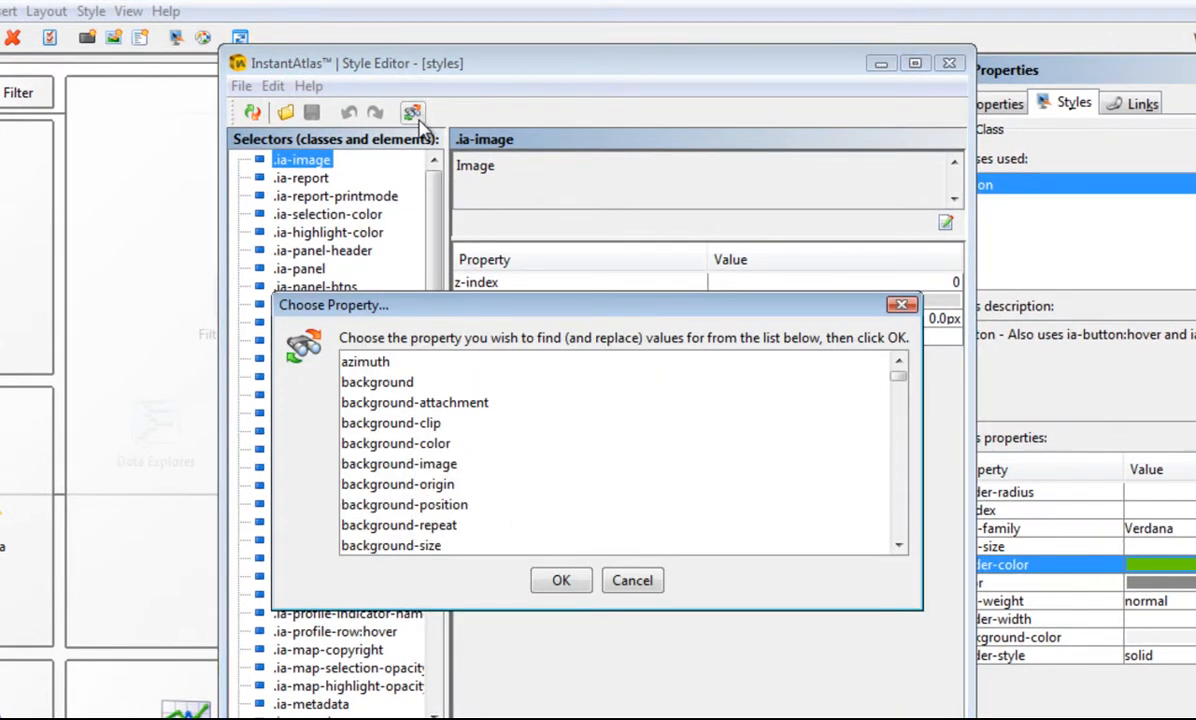
drag(903, 387, 902, 455)
click(670, 404)
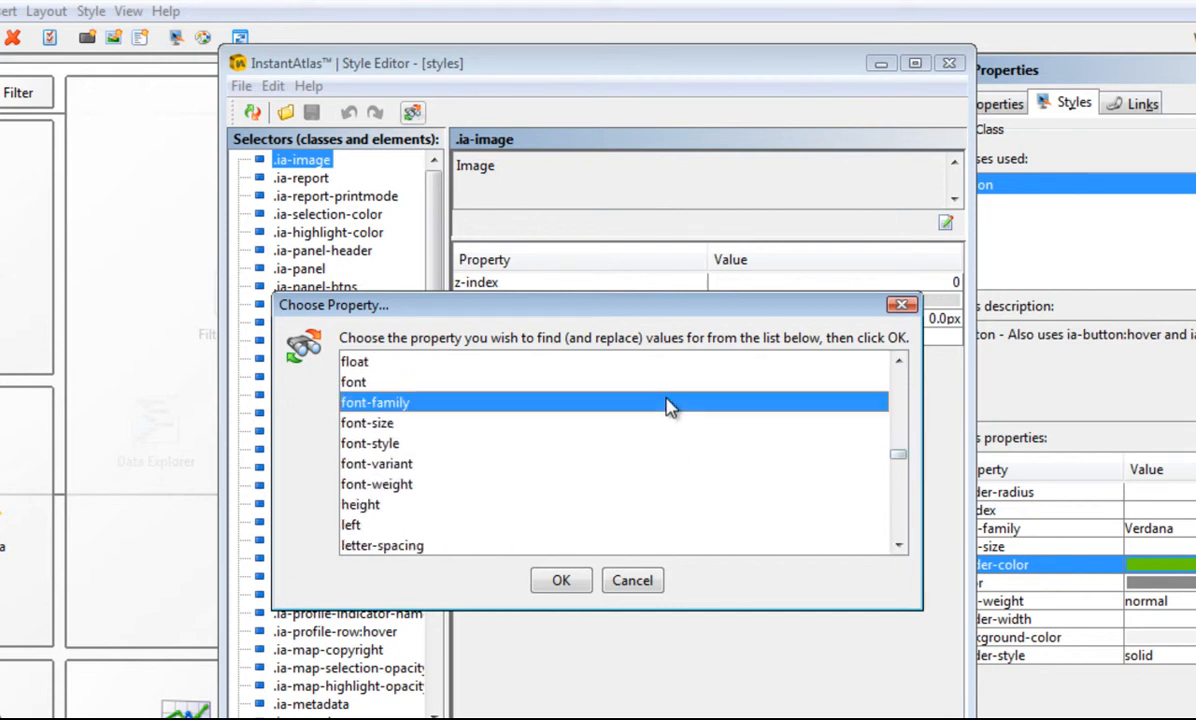
click(586, 583)
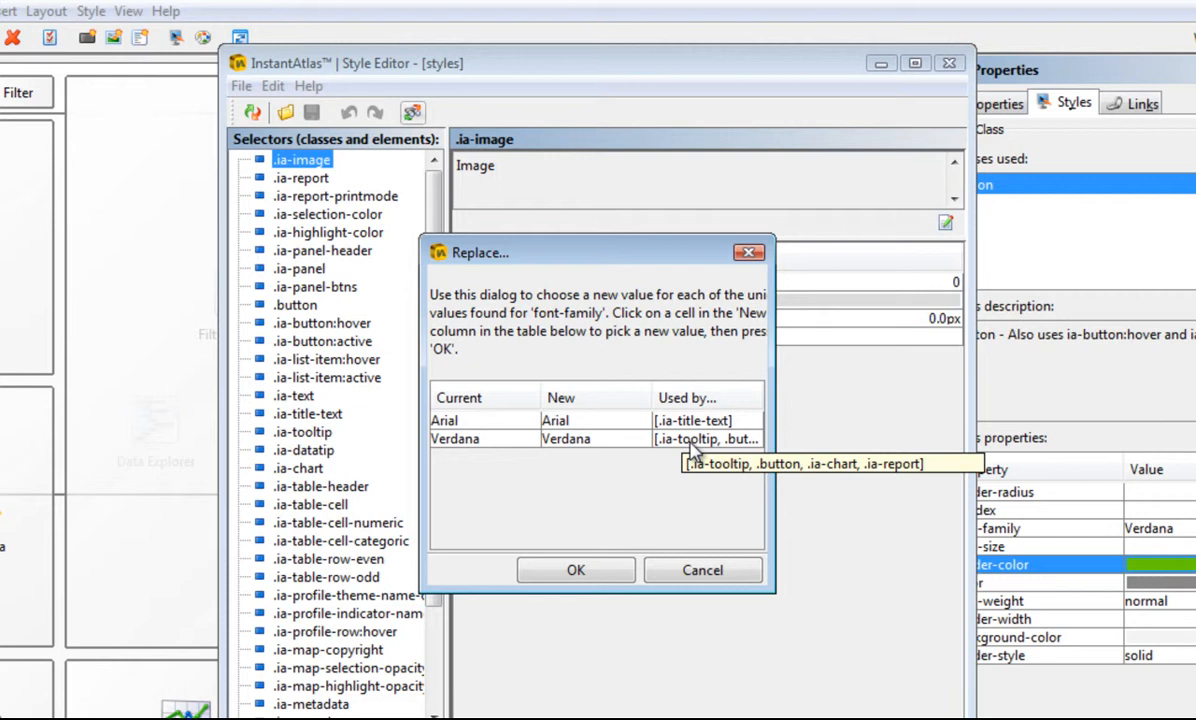
Replace both the Arial and Verdana font families with Batang and apply the replacements.
click(620, 422)
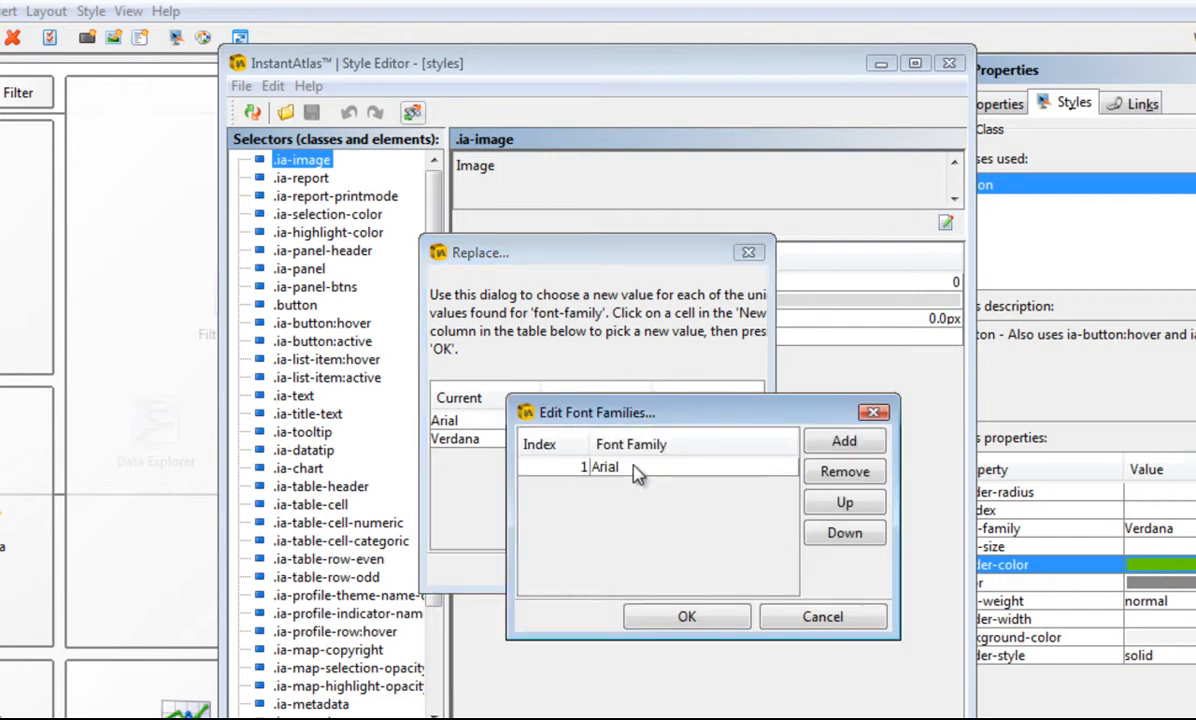
click(633, 469)
click(654, 569)
click(665, 620)
click(608, 440)
click(620, 467)
drag(788, 615, 790, 495)
click(680, 607)
click(665, 617)
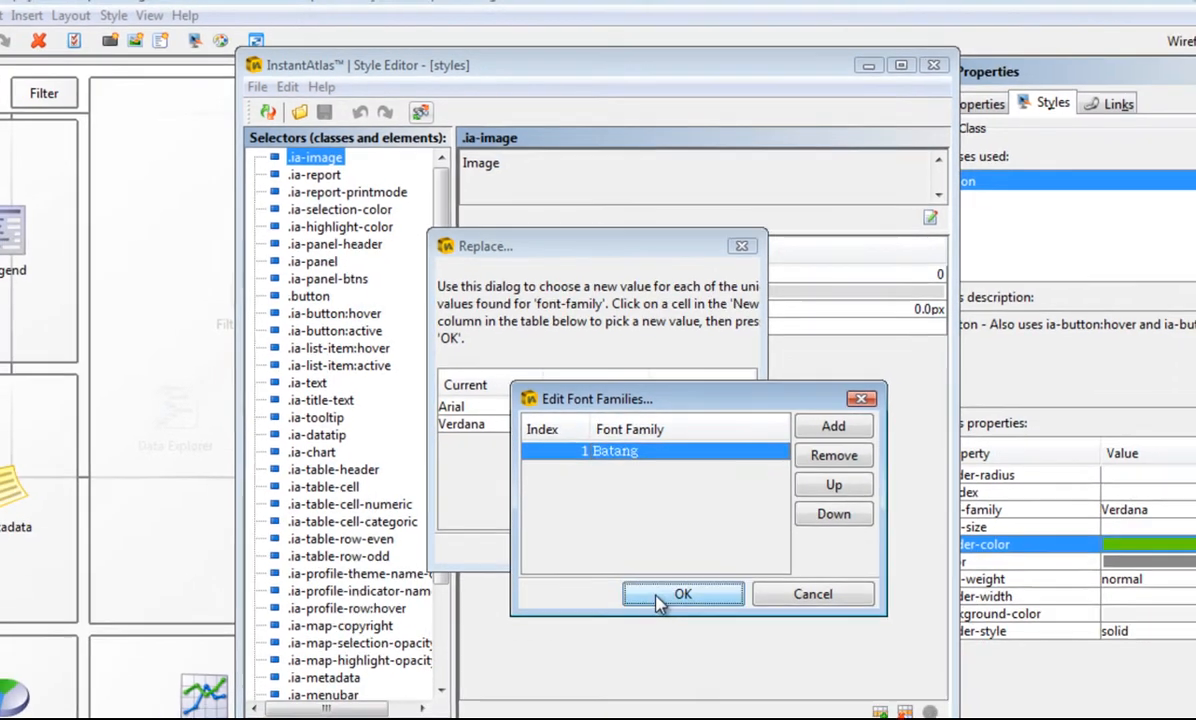
click(610, 512)
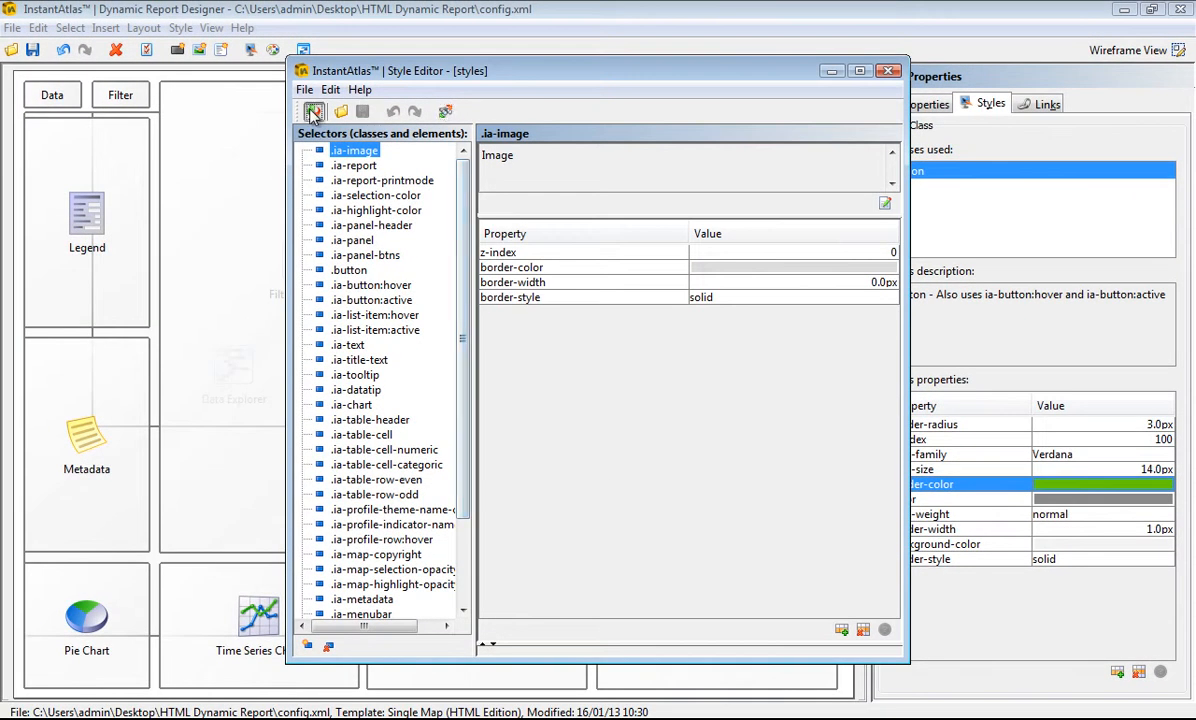
Save the font family changes and reload the report in the browser.
click(33, 49)
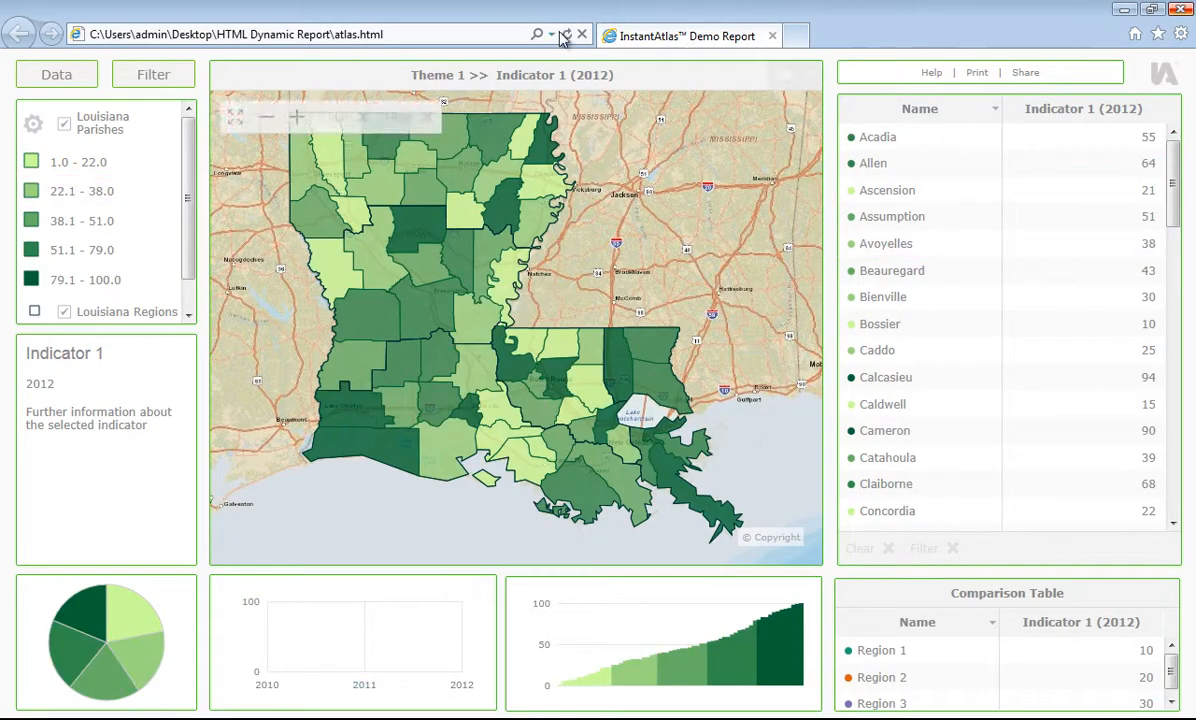
click(568, 36)
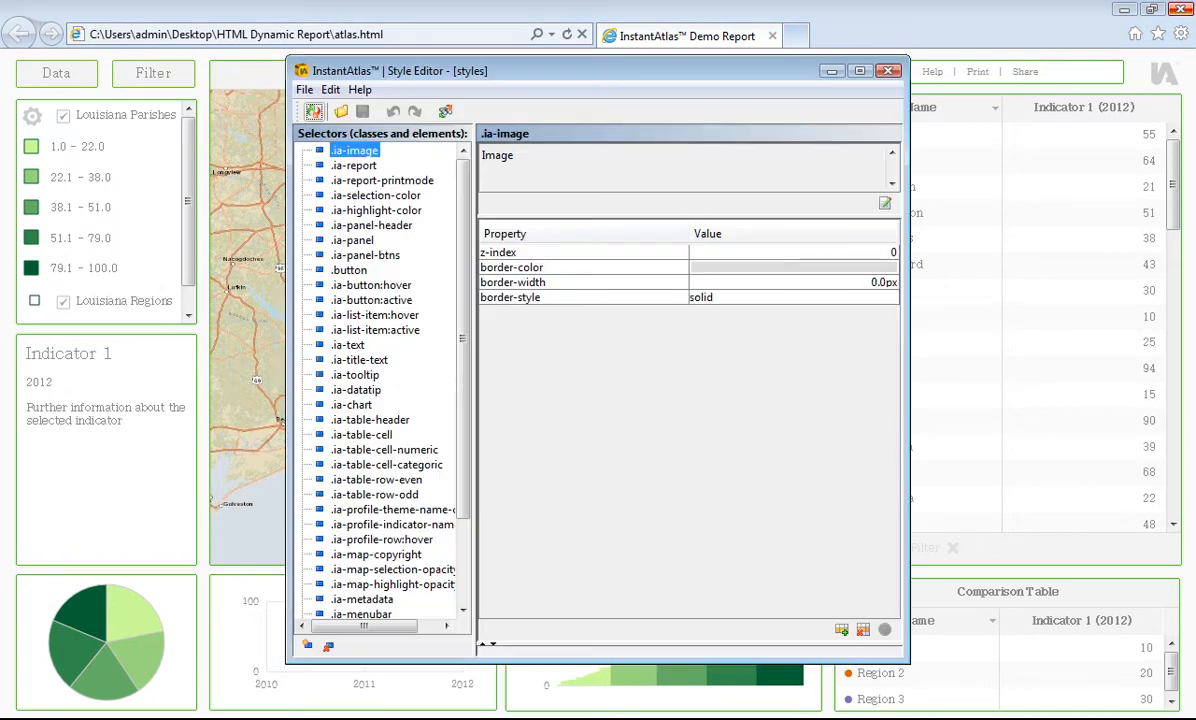
Look through the properties of the report, button, list item, table and profile selectors in the Style Editor.
click(360, 180)
click(368, 301)
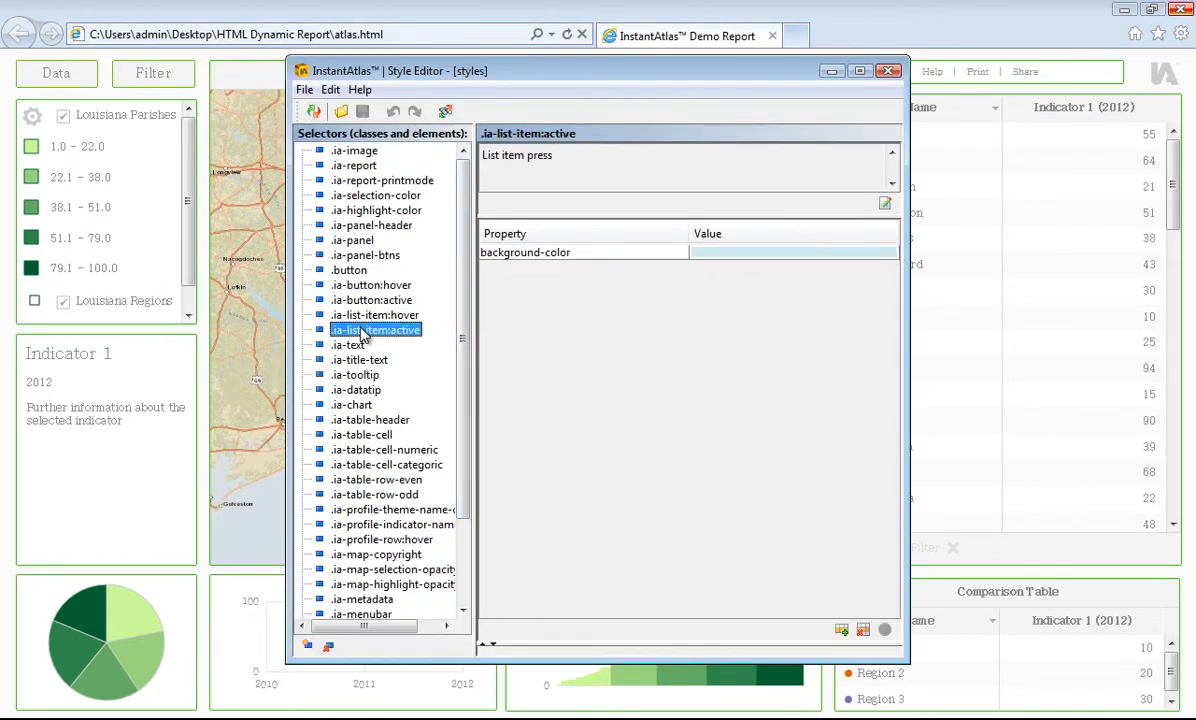
click(352, 405)
click(385, 465)
click(370, 494)
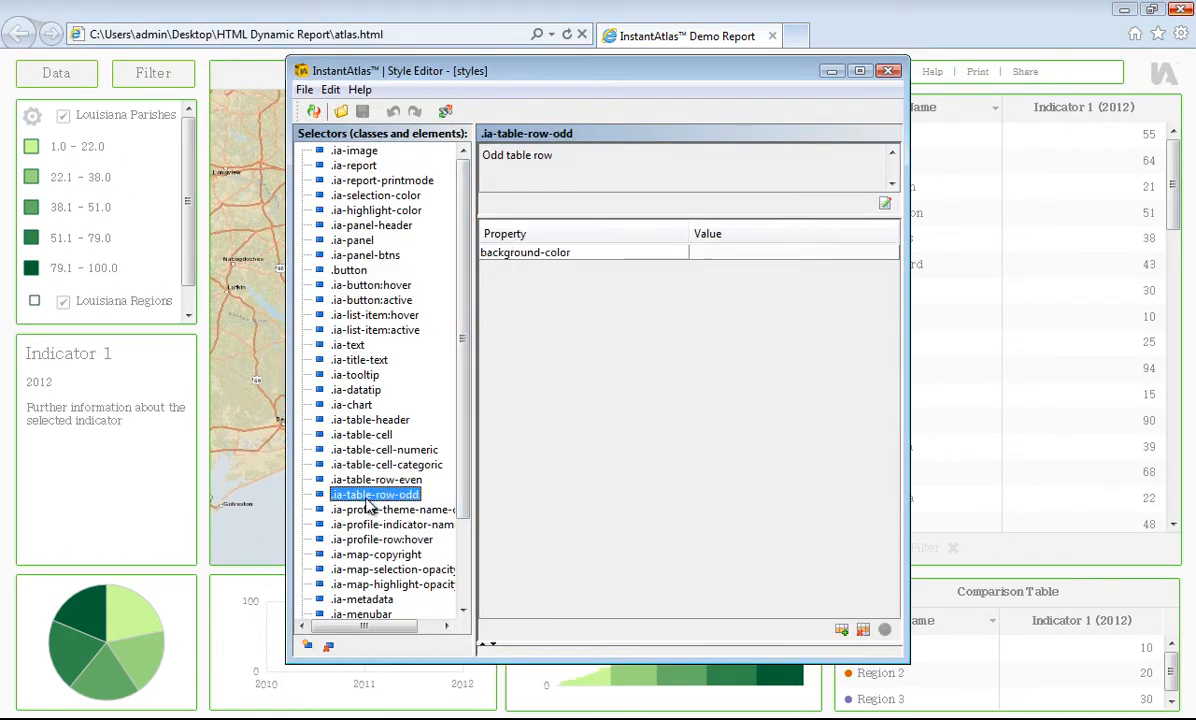
click(372, 524)
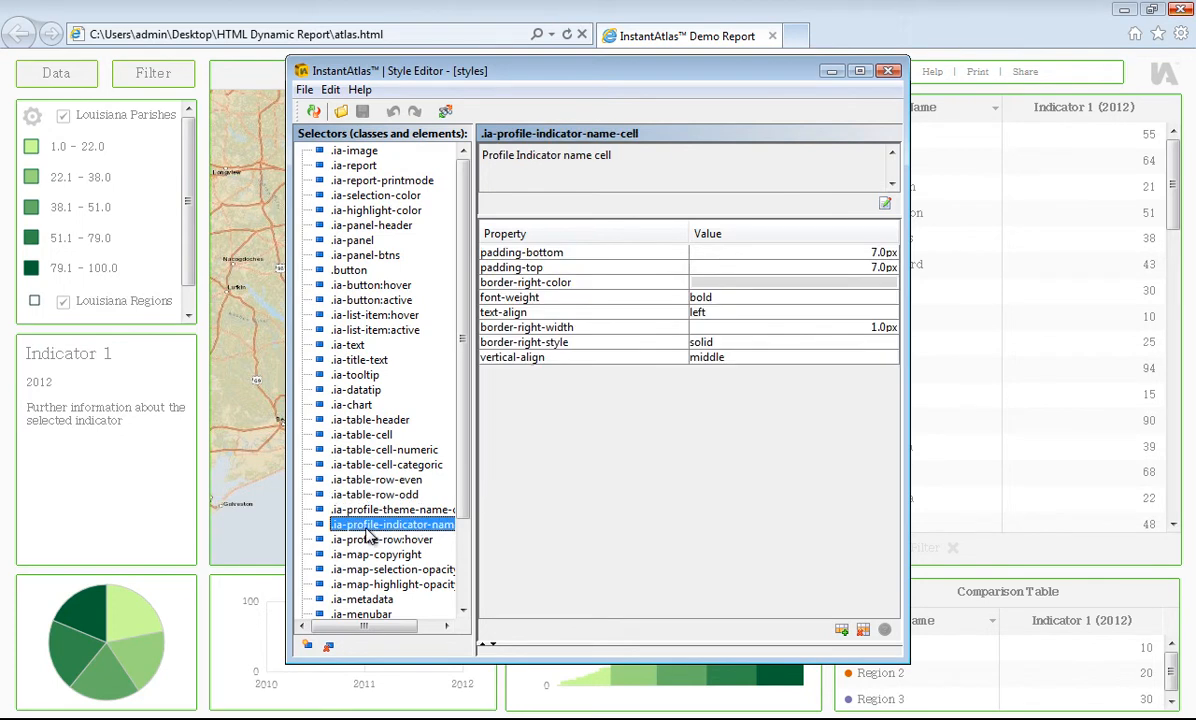
Set the color of the .ia-chart class to magenta and refresh the report in the browser.
click(345, 404)
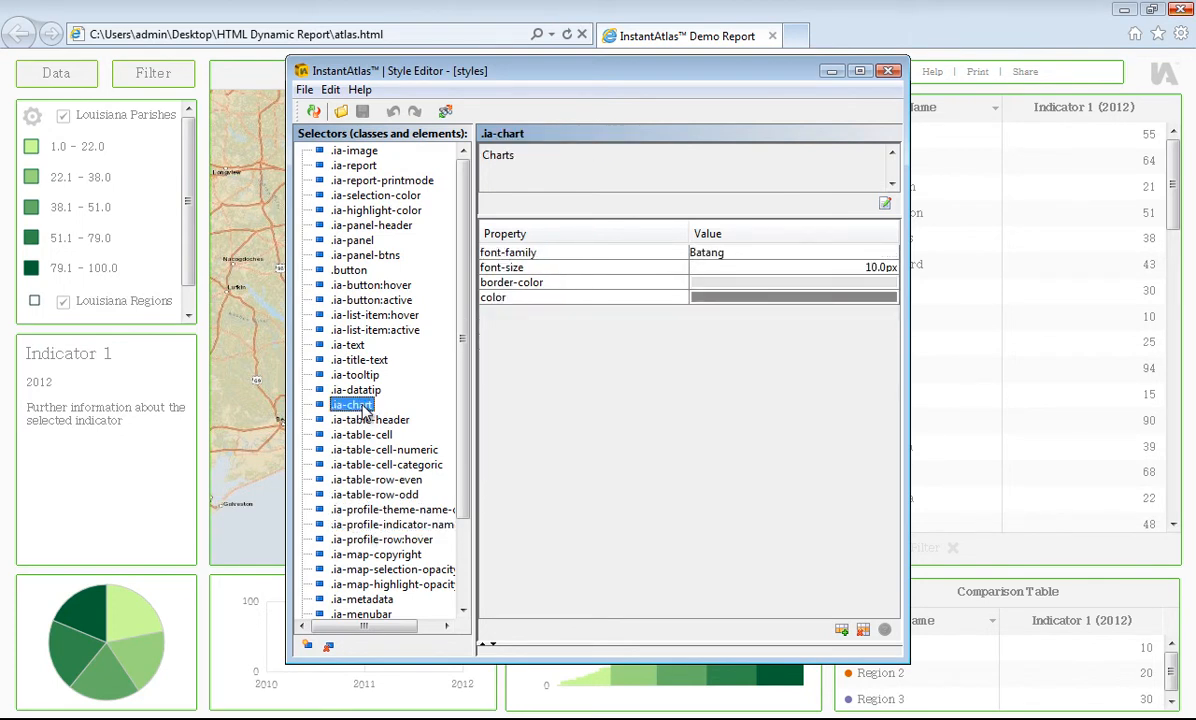
double_click(700, 299)
click(741, 276)
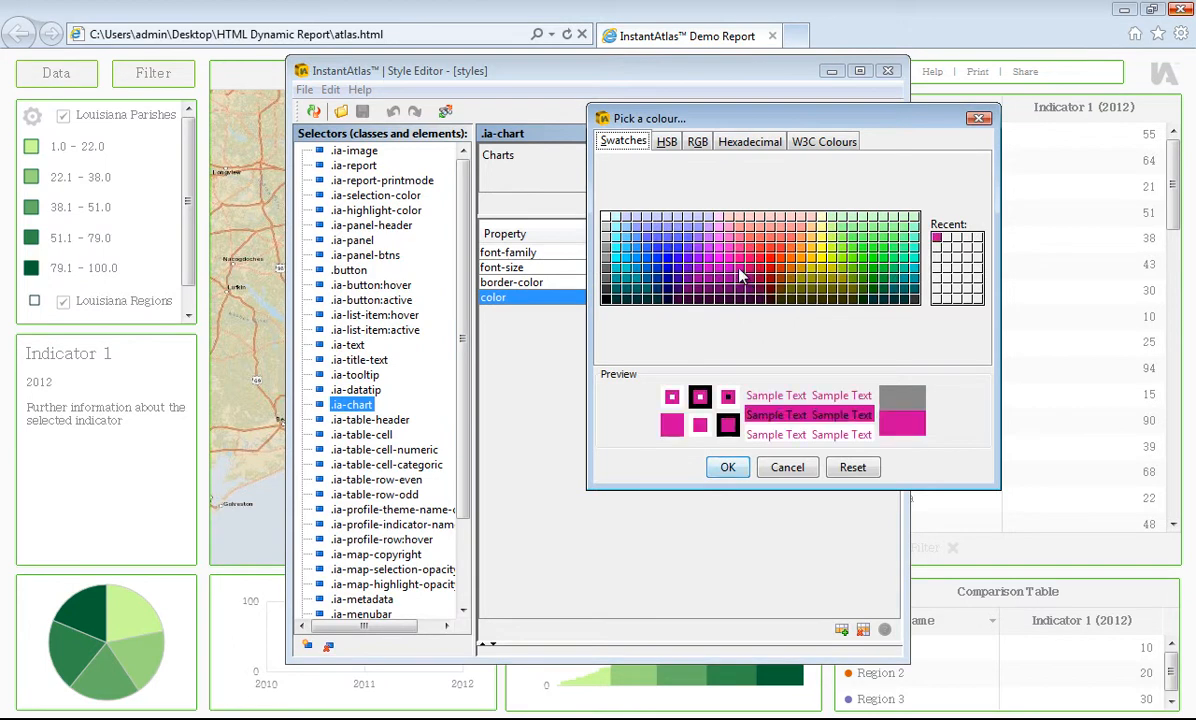
click(728, 467)
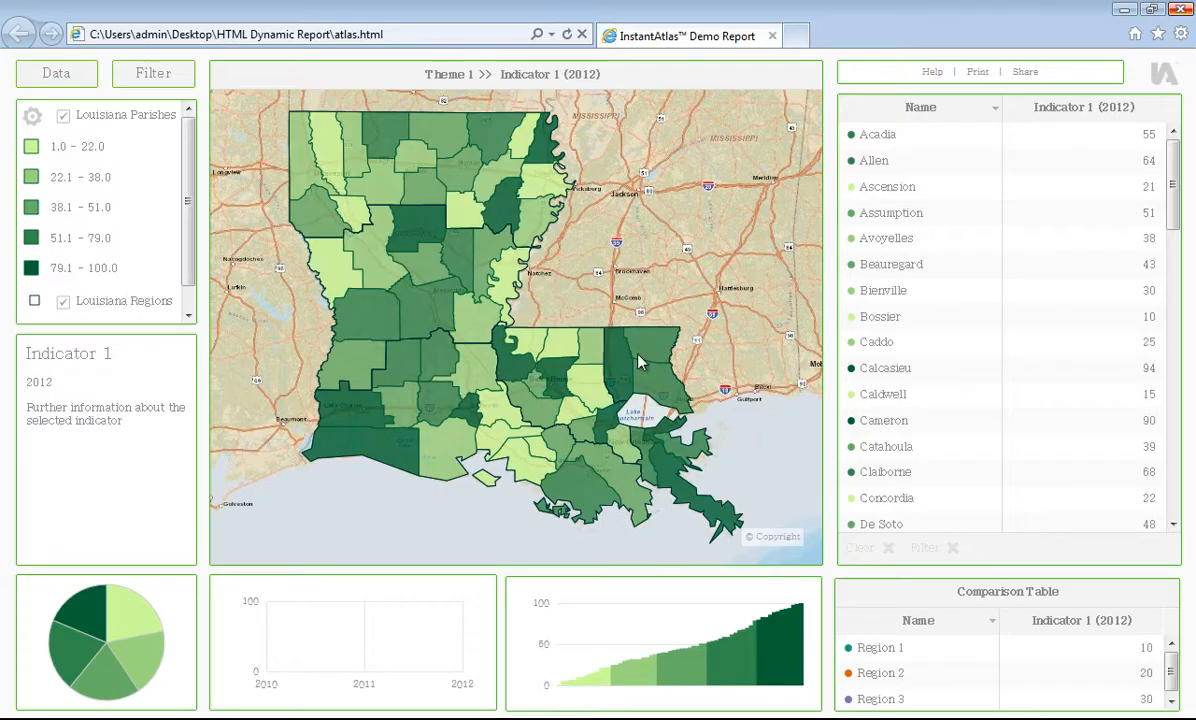
click(566, 38)
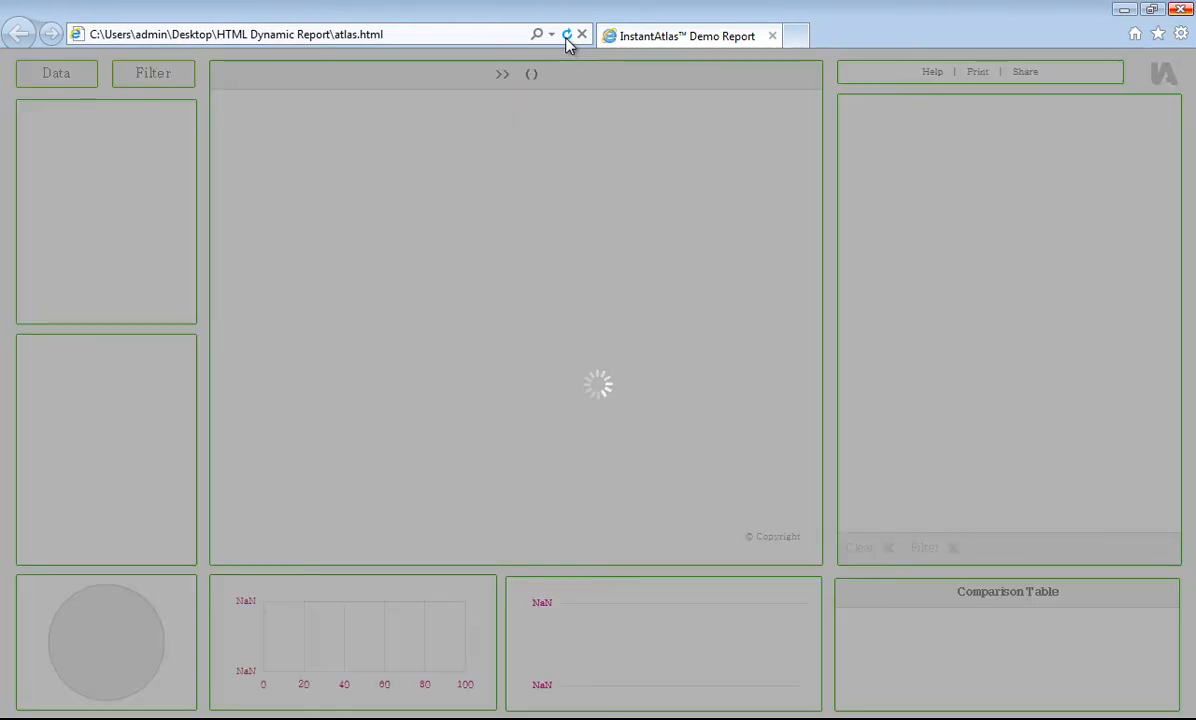